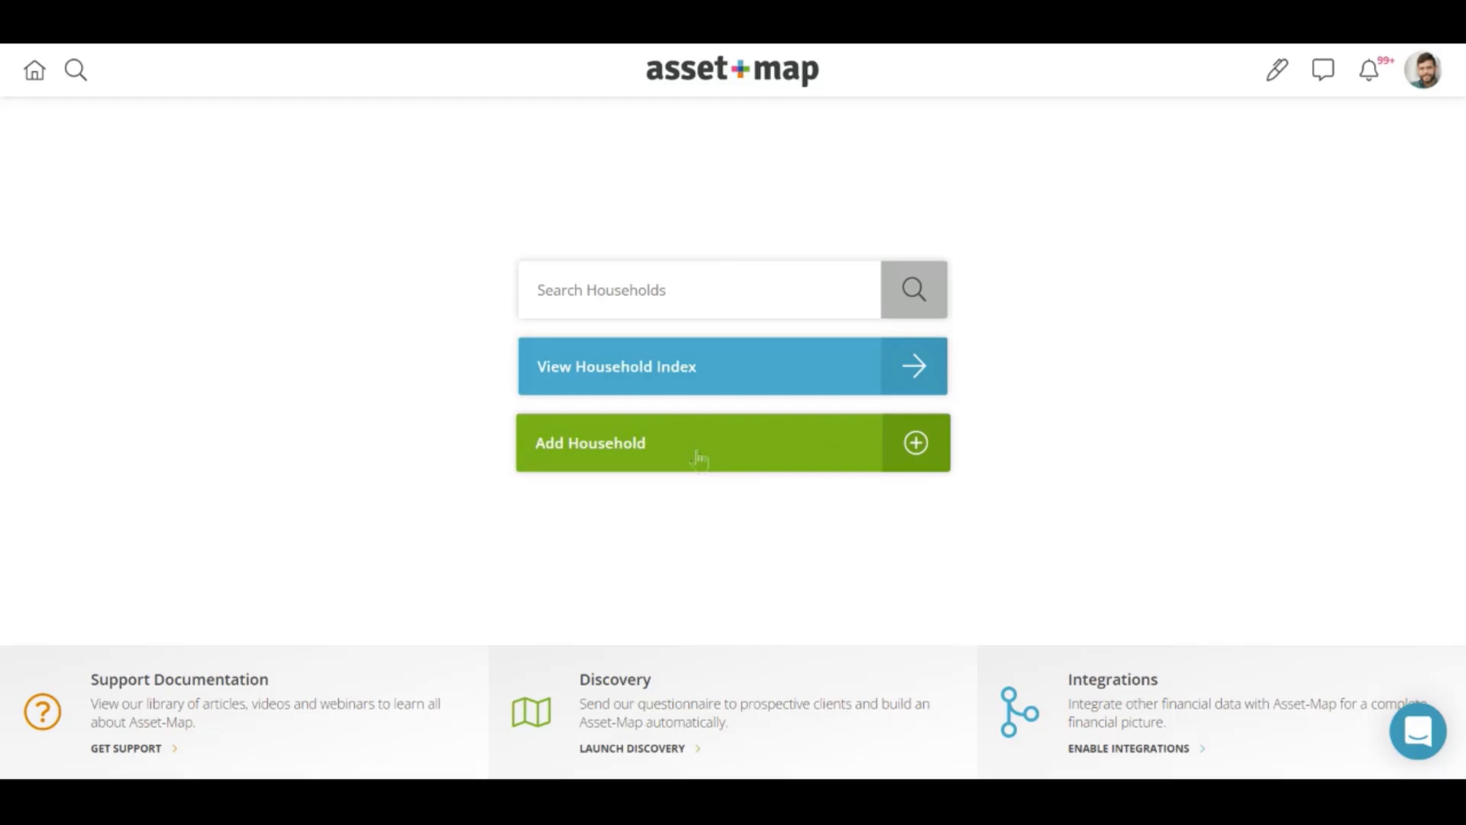
# Start adding a new household manually, with the type Stencil and the household name Example.
pyautogui.click(700, 459)
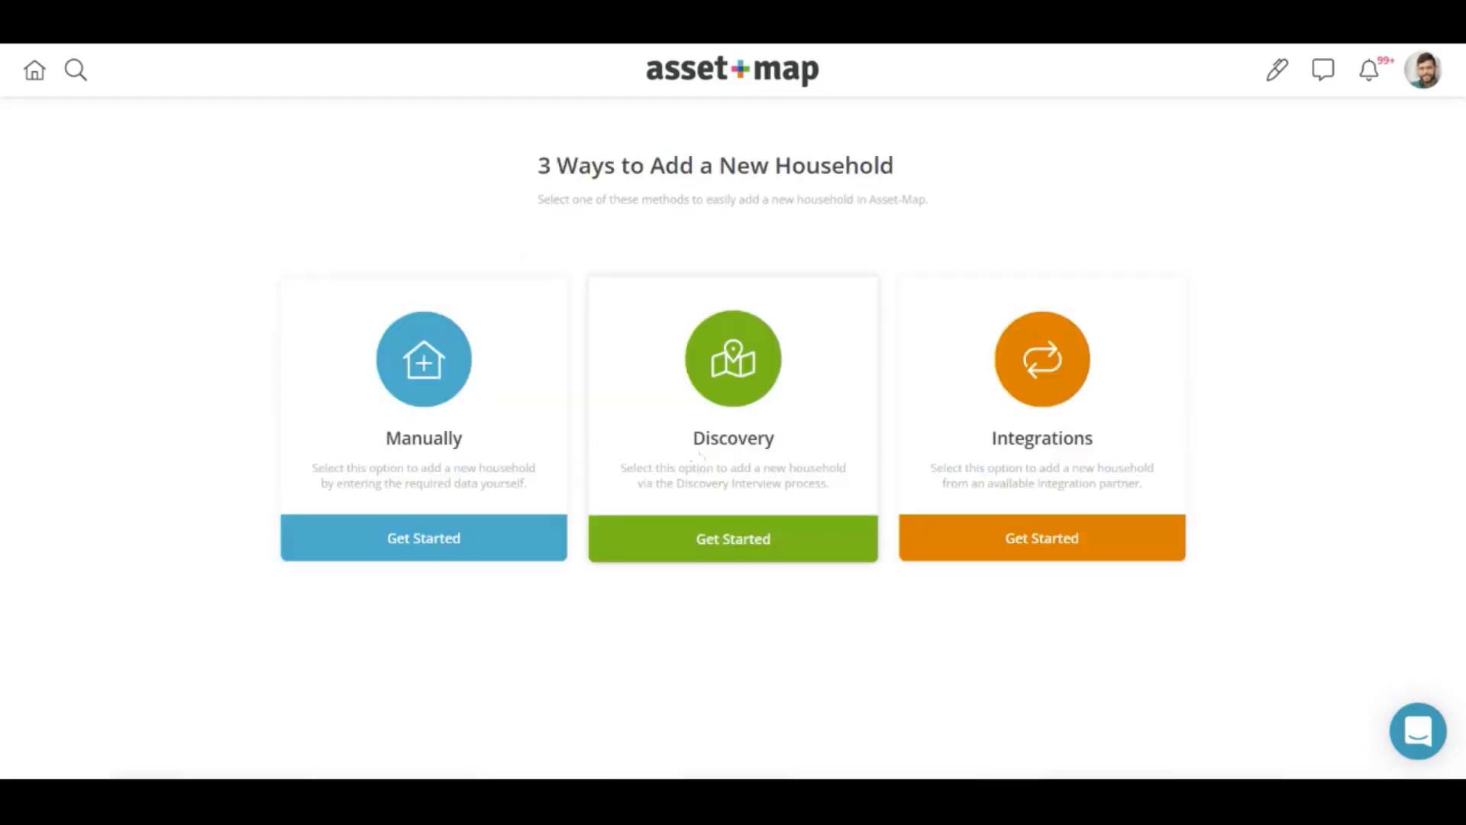
pyautogui.click(422, 547)
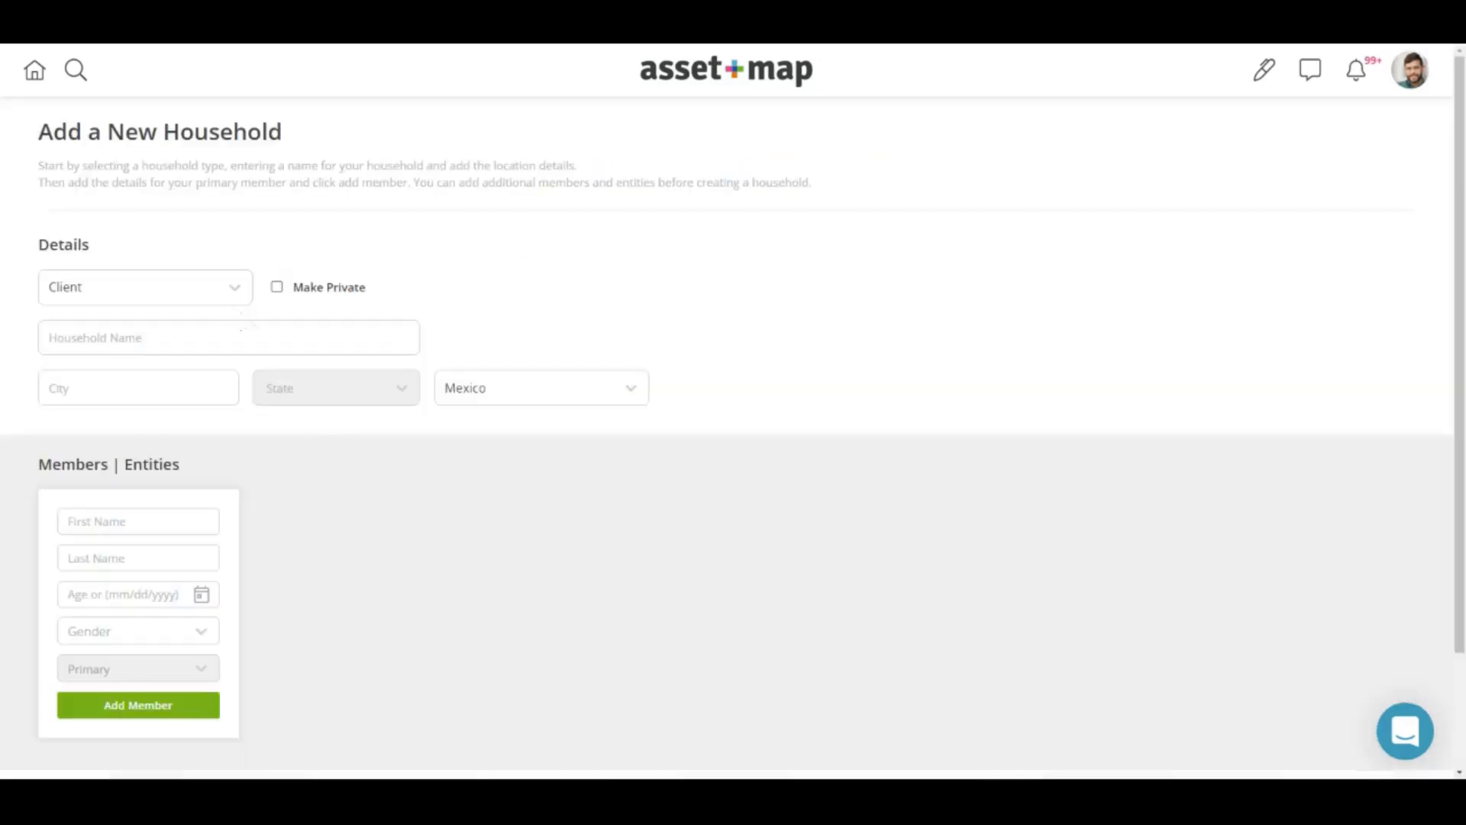
pyautogui.click(229, 298)
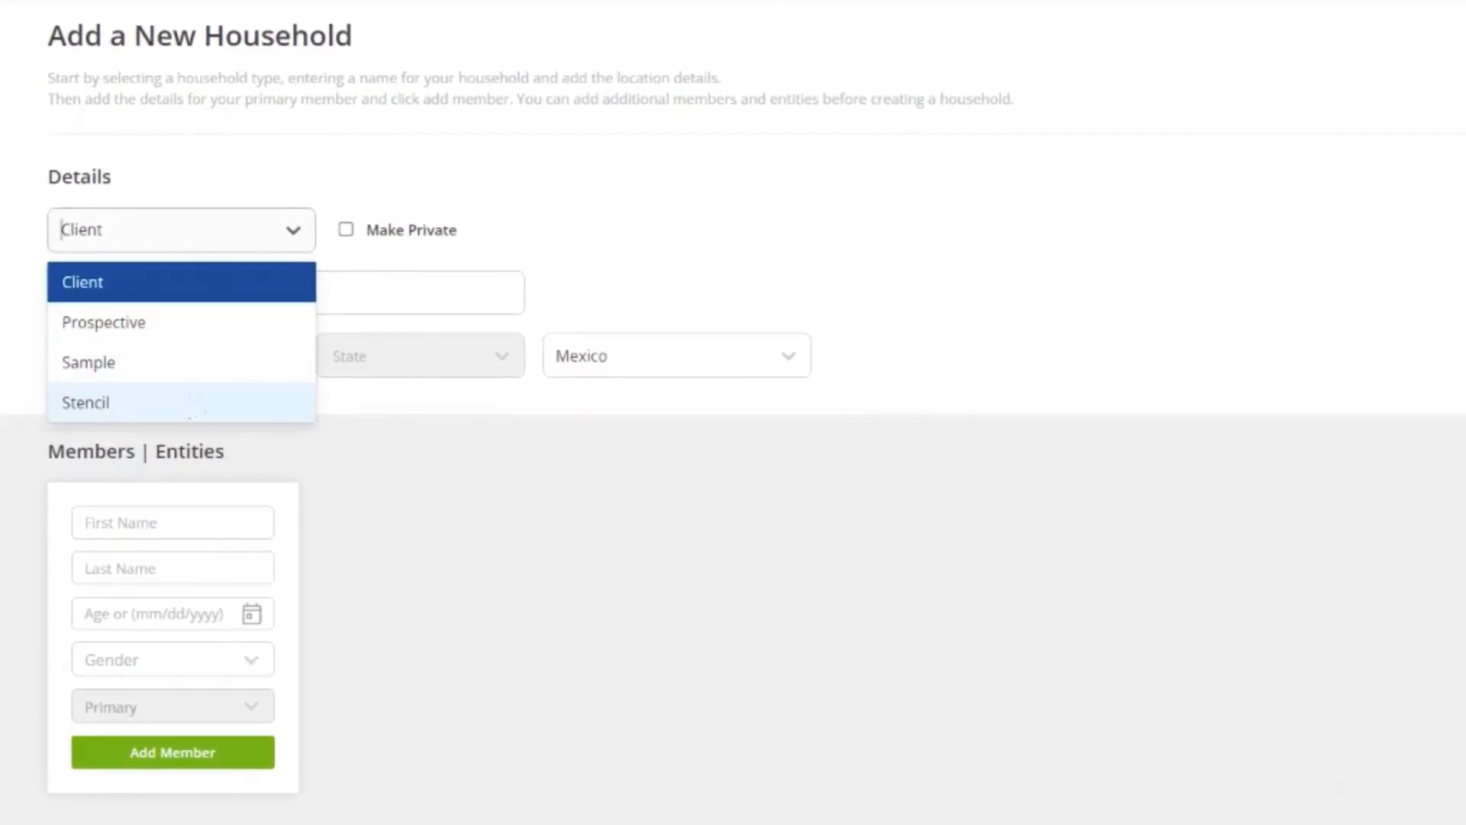
pyautogui.click(191, 403)
pyautogui.click(143, 297)
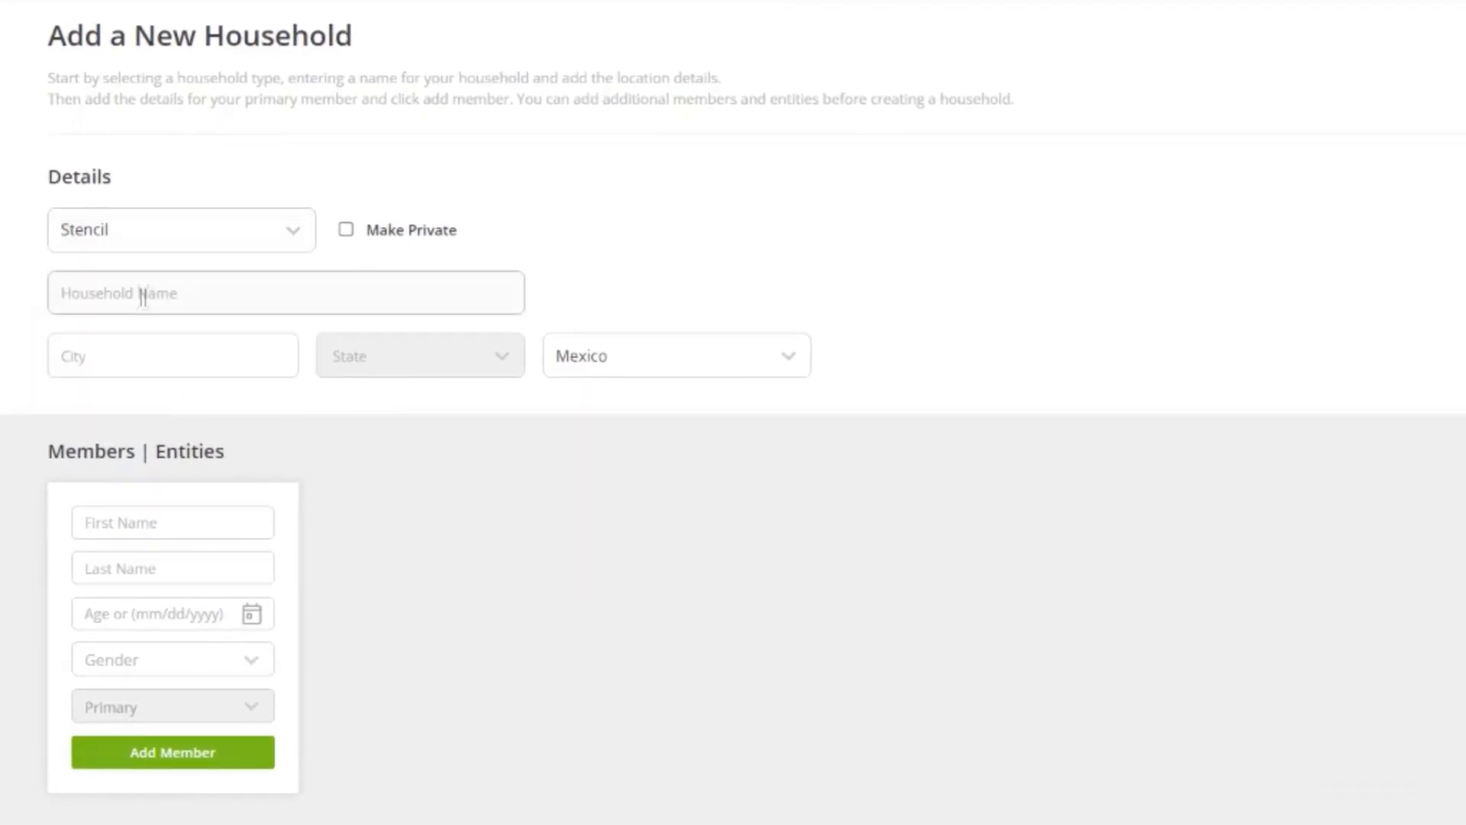
pyautogui.write('E')
pyautogui.press('BackSpace')
pyautogui.write('Example')
pyautogui.click(530, 596)
# Enter Member as the primary member's first name and One as the last name.
pyautogui.click(115, 523)
pyautogui.write('members')
pyautogui.press('BackSpace')
pyautogui.press('BackSpace')
pyautogui.press('BackSpace')
pyautogui.press('BackSpace')
pyautogui.press('BackSpace')
pyautogui.press('BackSpace')
pyautogui.press('BackSpace')
pyautogui.write('Mme')
pyautogui.press('BackSpace')
pyautogui.press('BackSpace')
pyautogui.write('ember')
pyautogui.click(95, 568)
pyautogui.write('One')
# Add the primary member with age 30 and gender Male, and create the household.
pyautogui.click(111, 603)
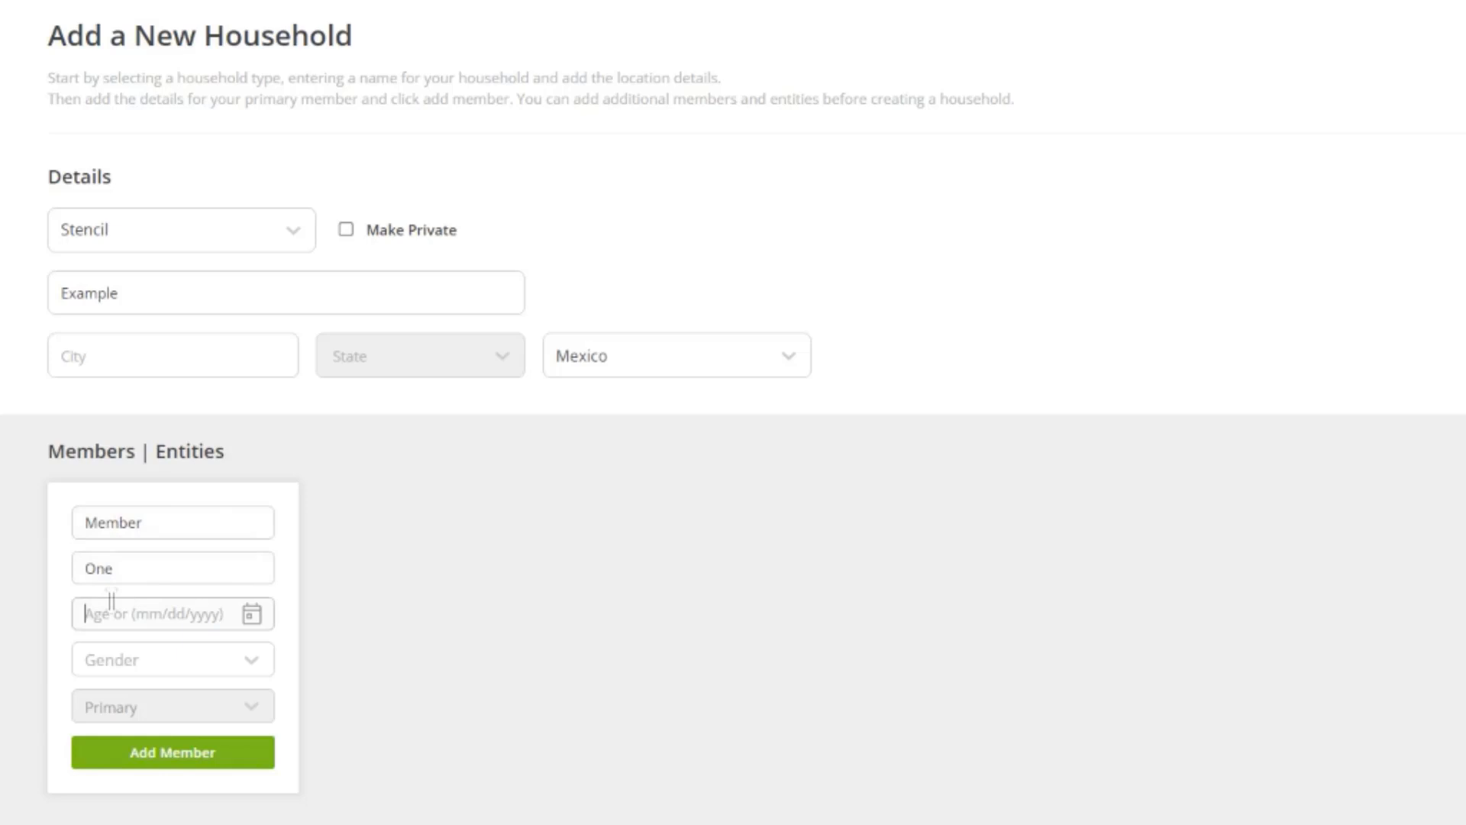
pyautogui.write('30')
pyautogui.click(140, 669)
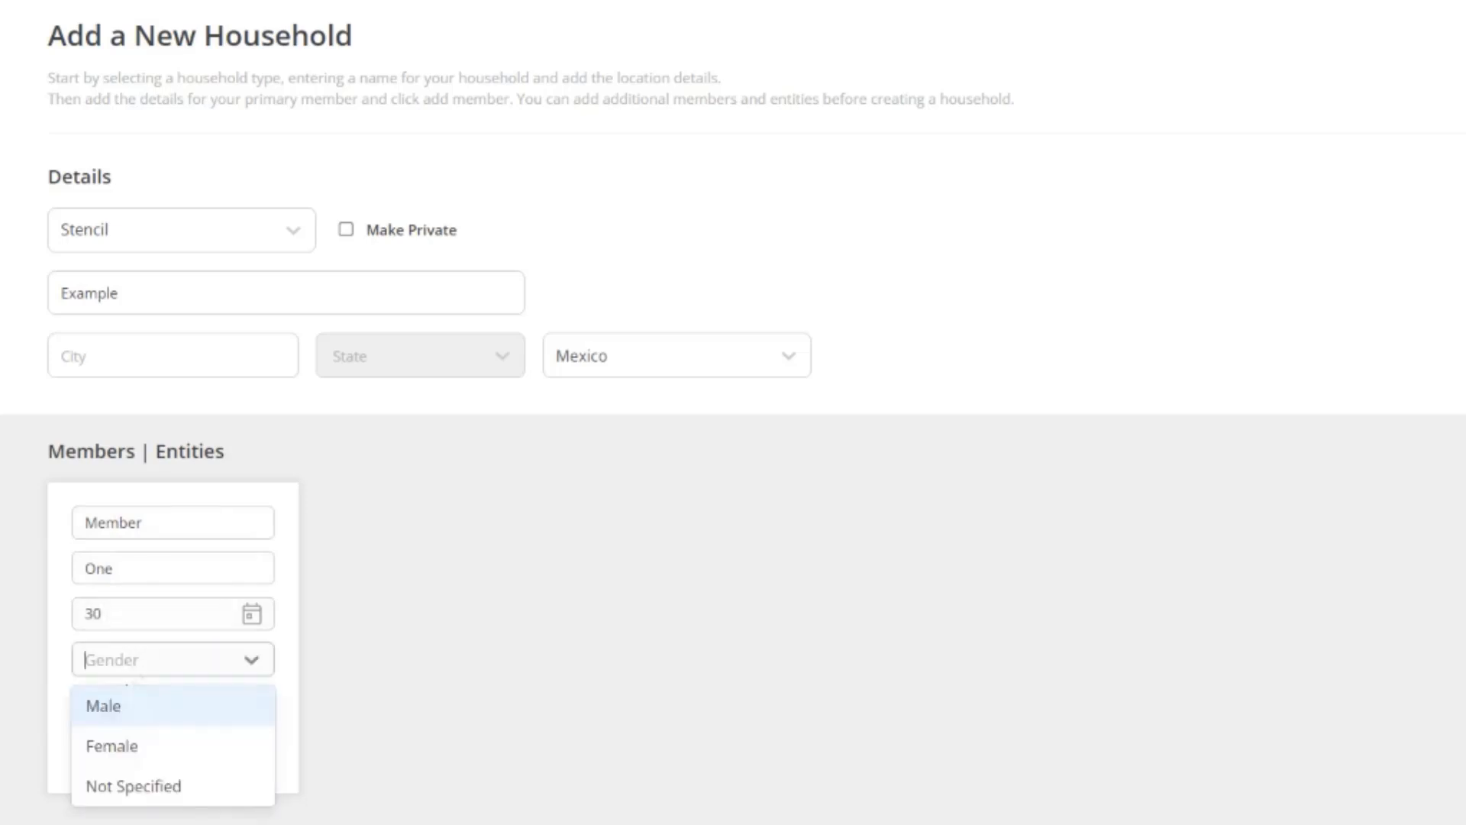
pyautogui.click(106, 706)
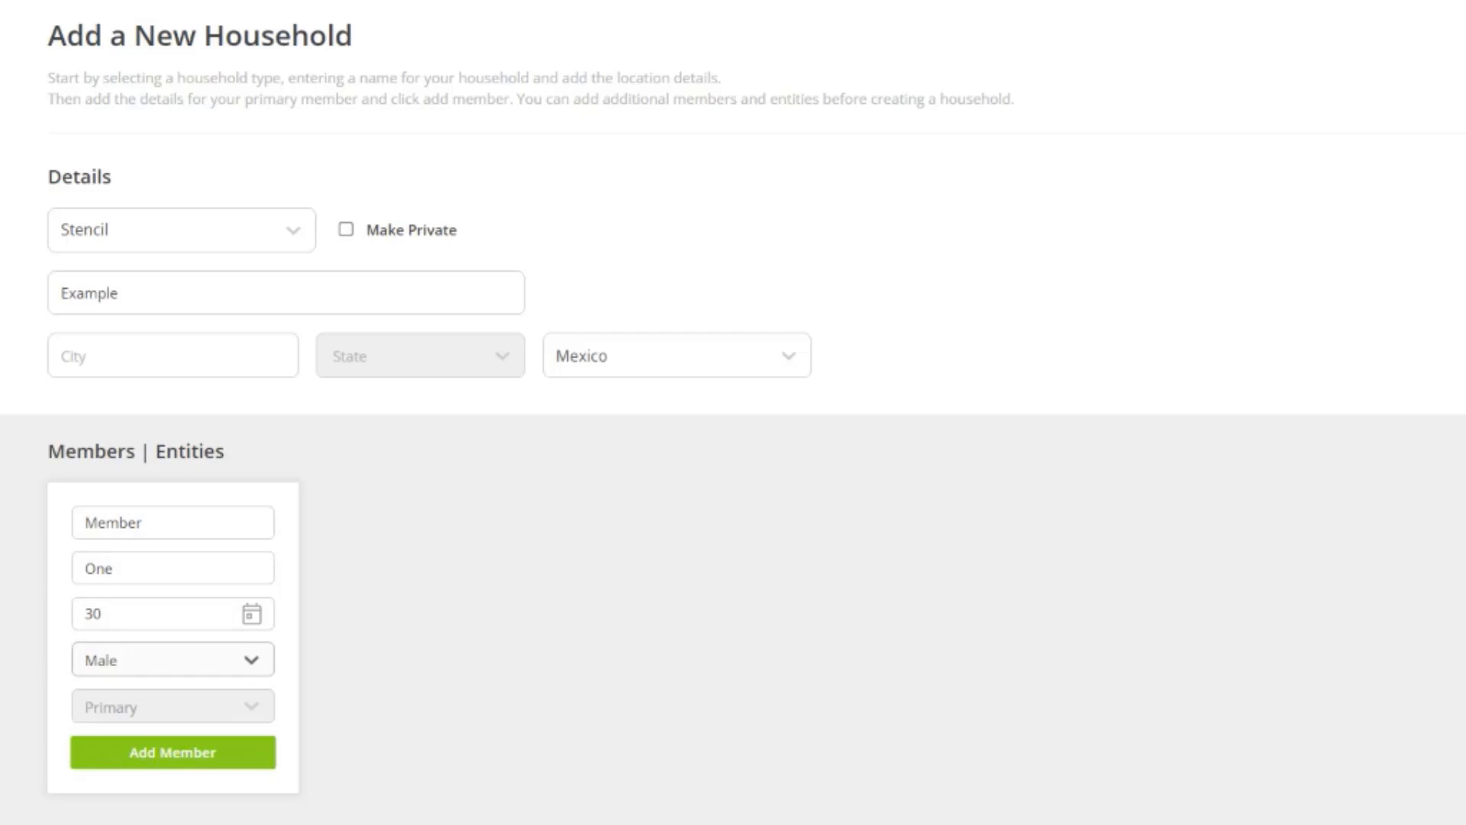
pyautogui.click(162, 758)
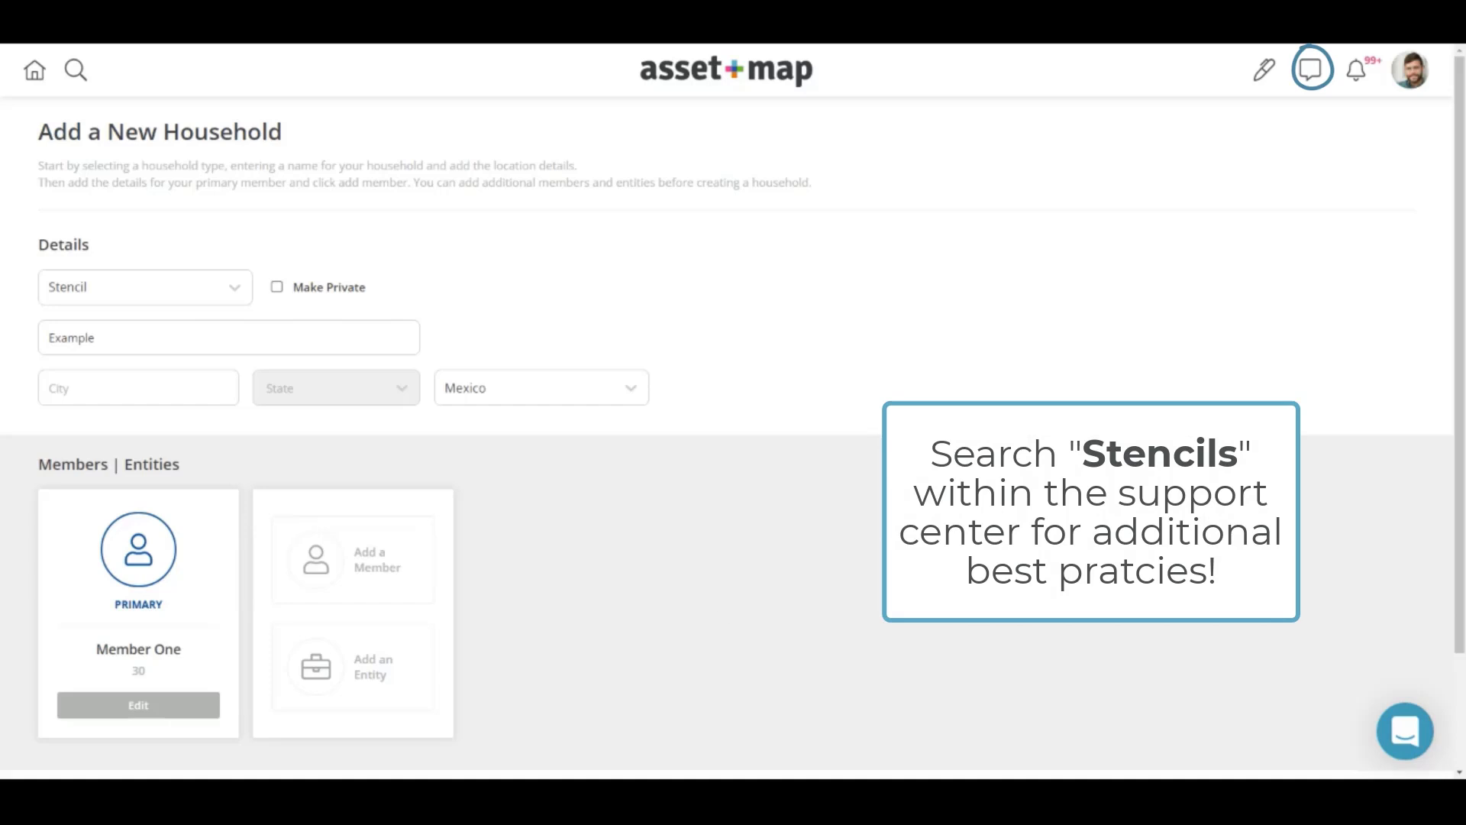
pyautogui.scroll(-2, 1223, 672)
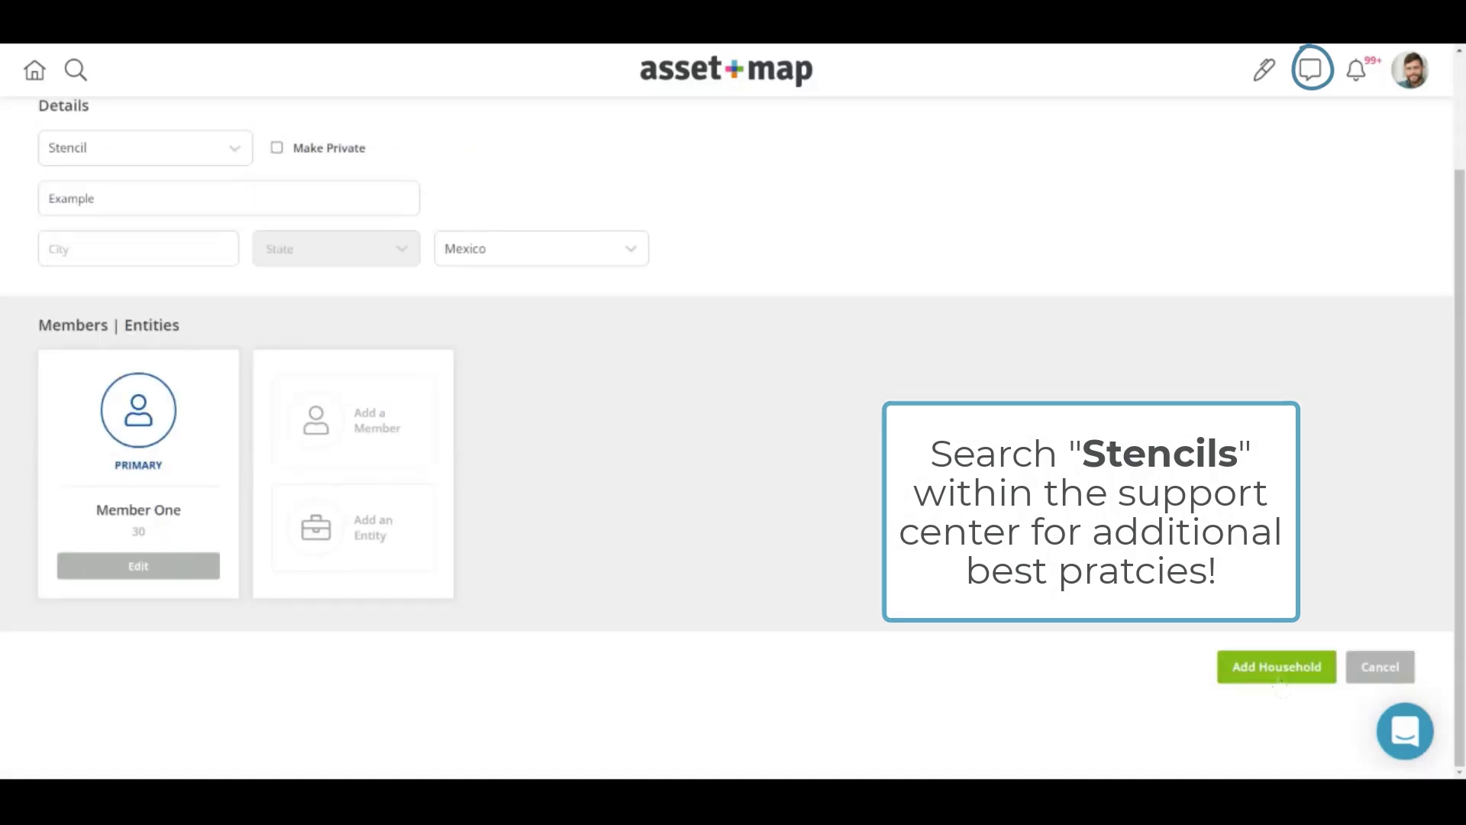
pyautogui.click(1277, 669)
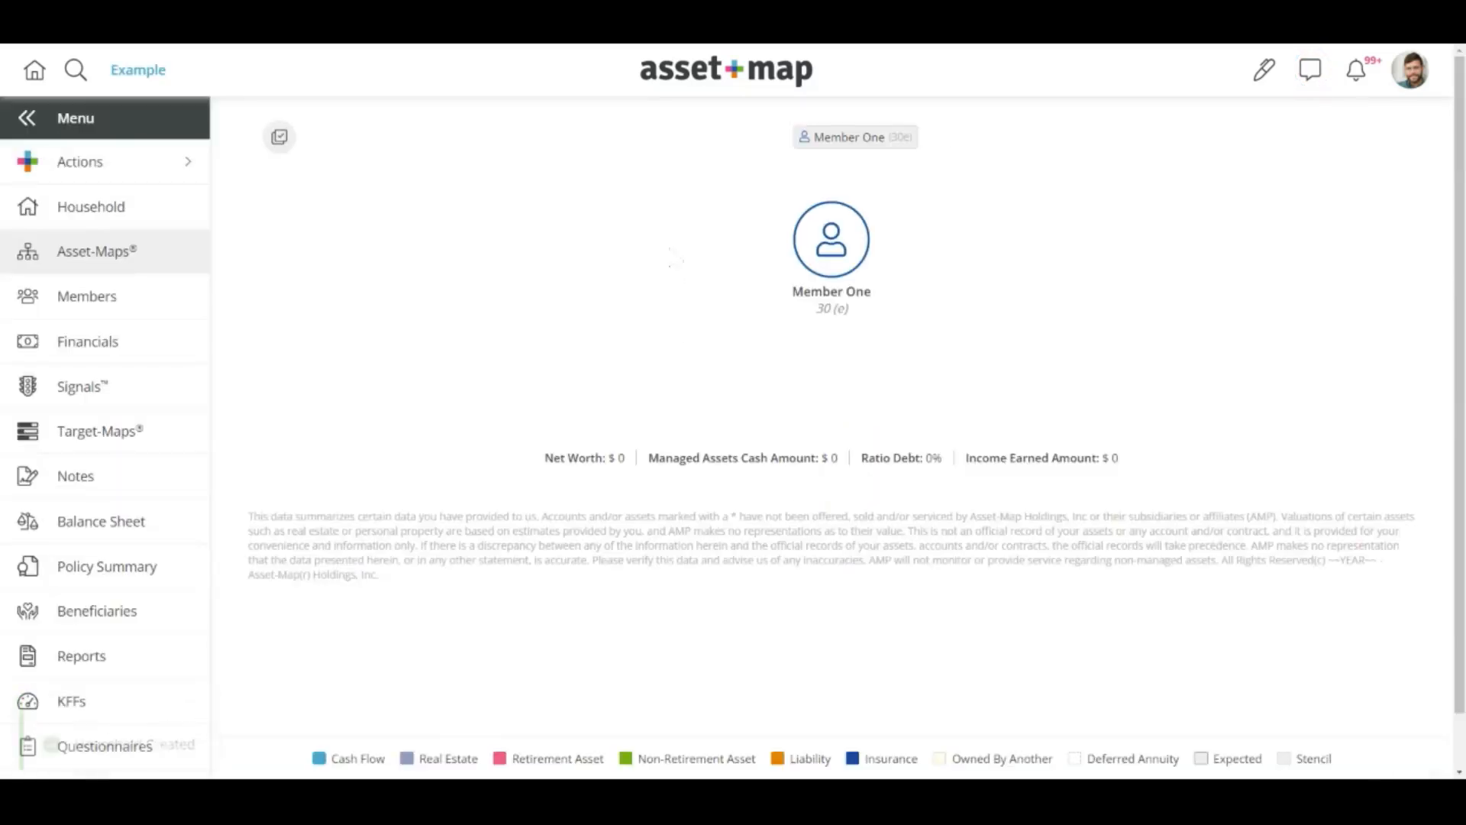
# Apply the existing stencil 3: Baby Boomer to the entire household from the Asset-Map.
pyautogui.rightClick(672, 258)
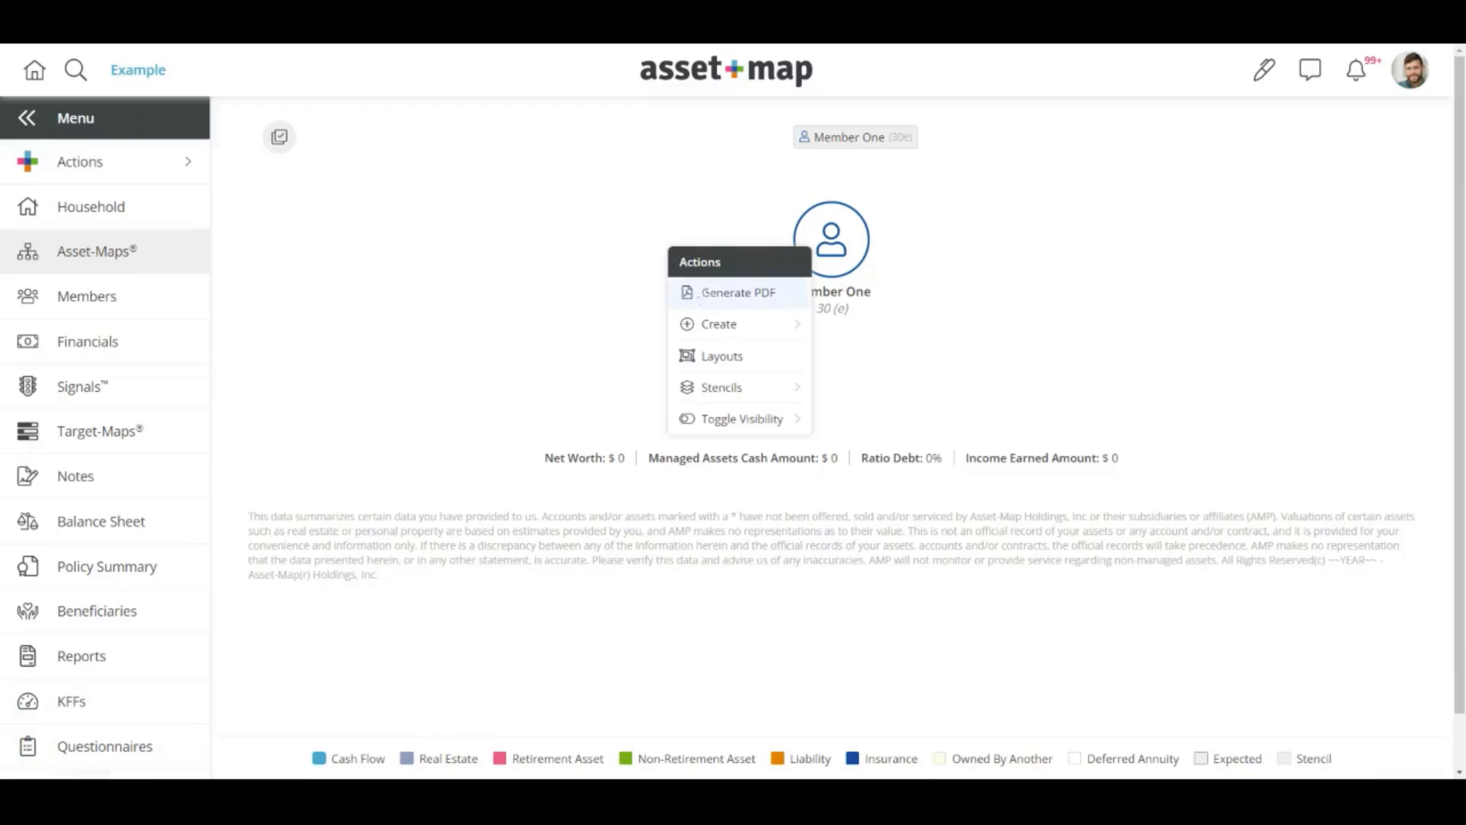
pyautogui.moveTo(734, 324)
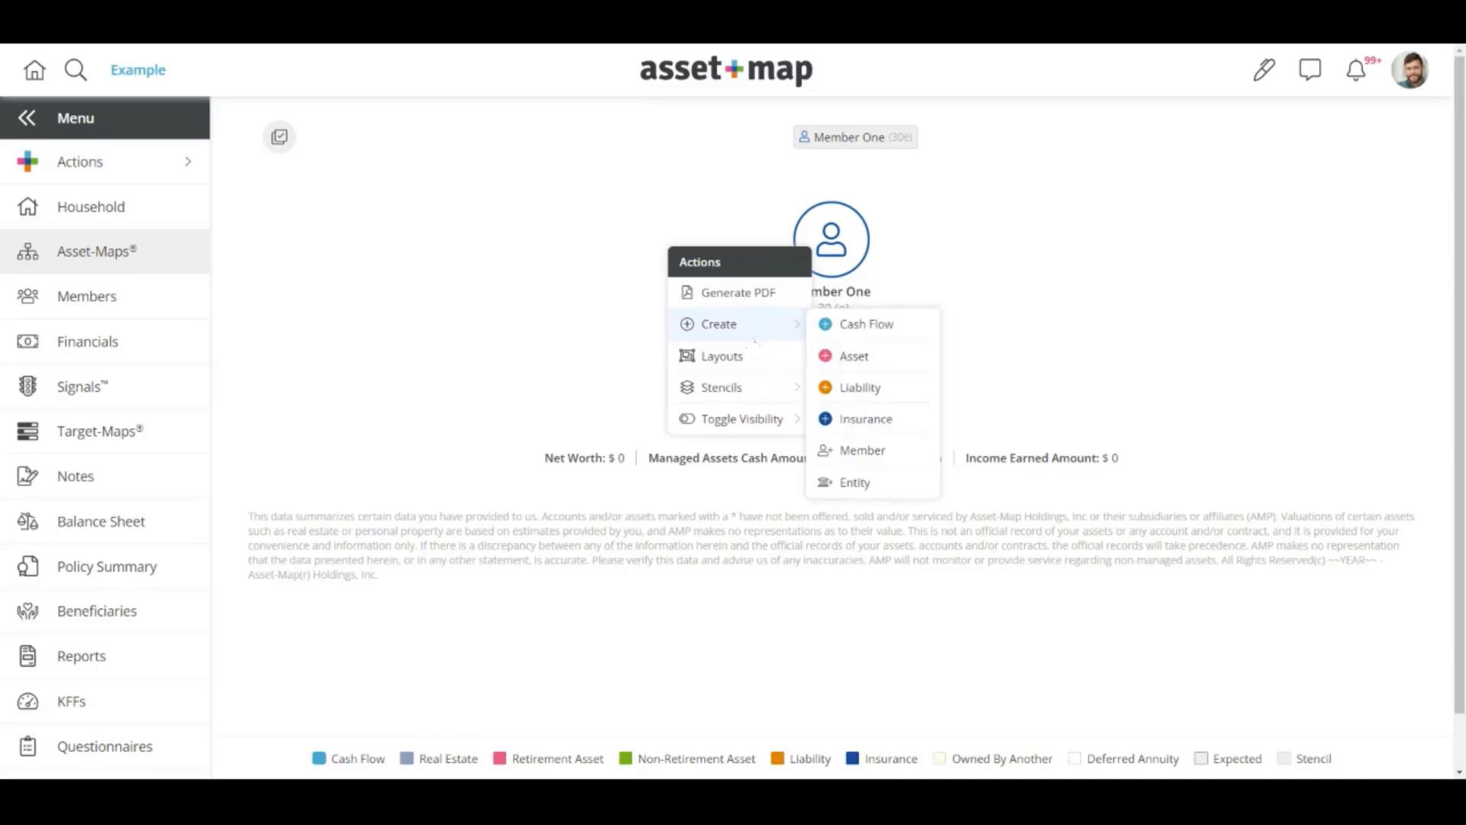
pyautogui.moveTo(752, 395)
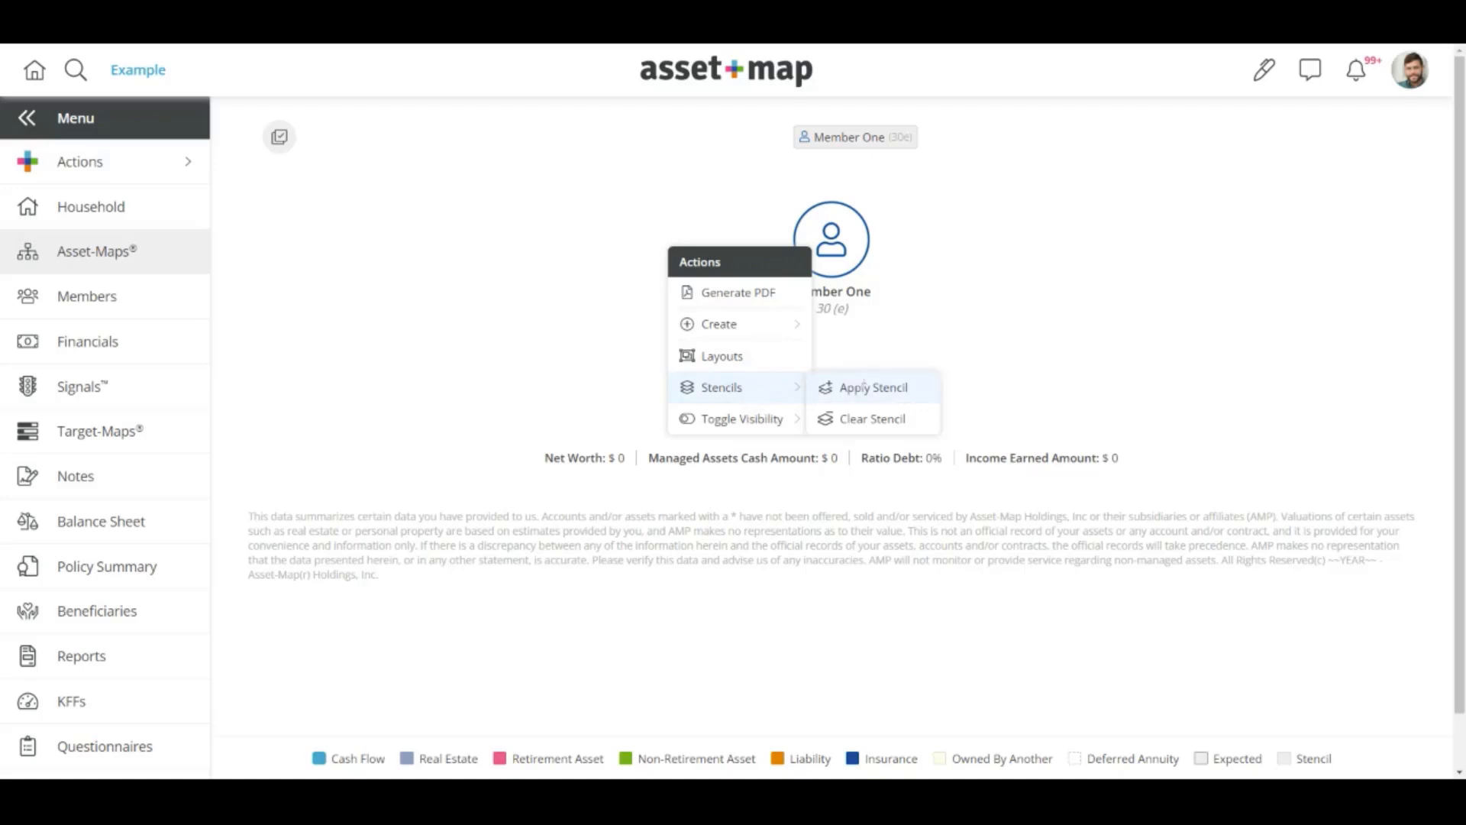
pyautogui.click(870, 387)
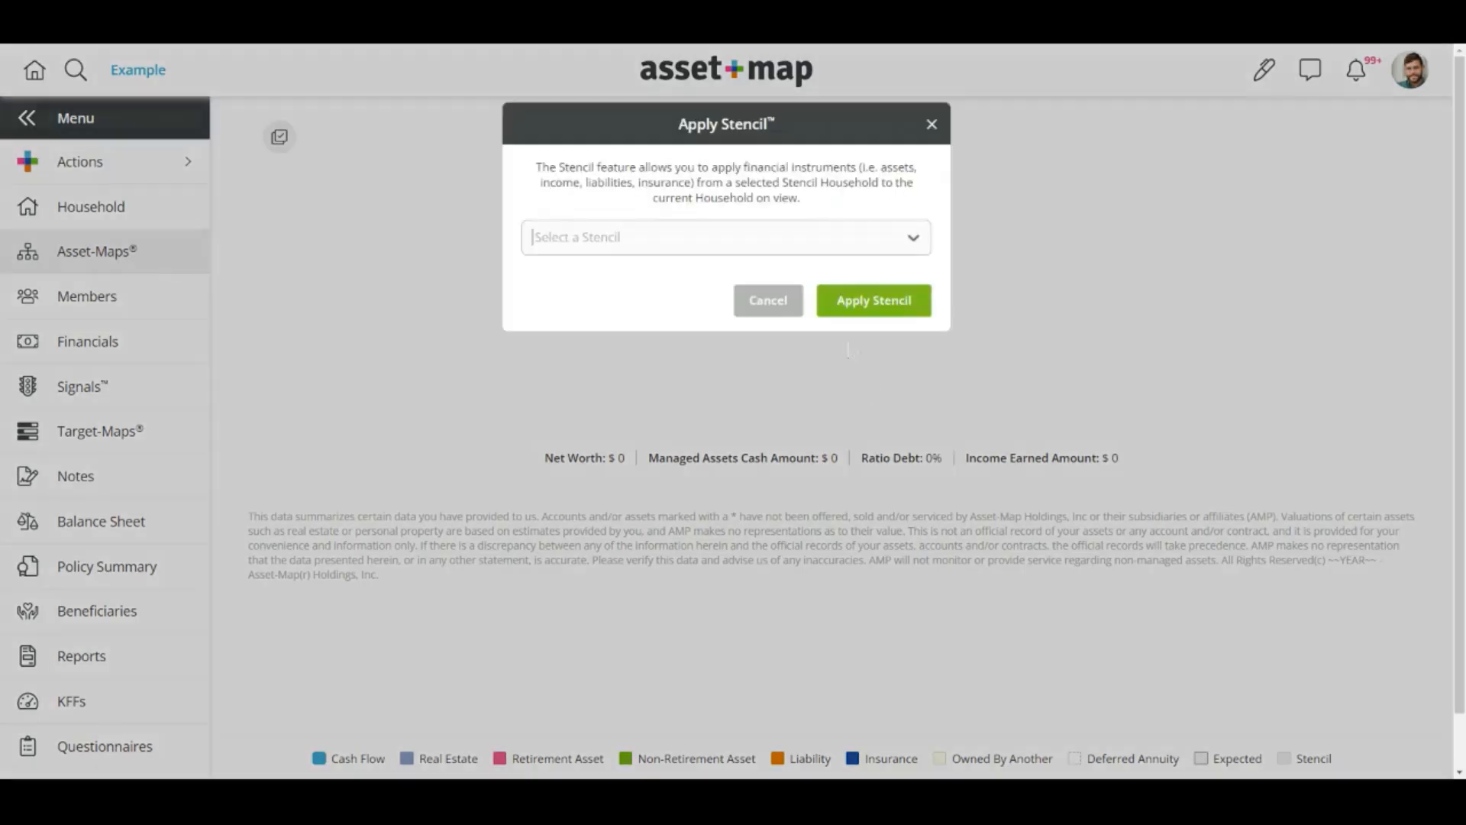
pyautogui.click(772, 230)
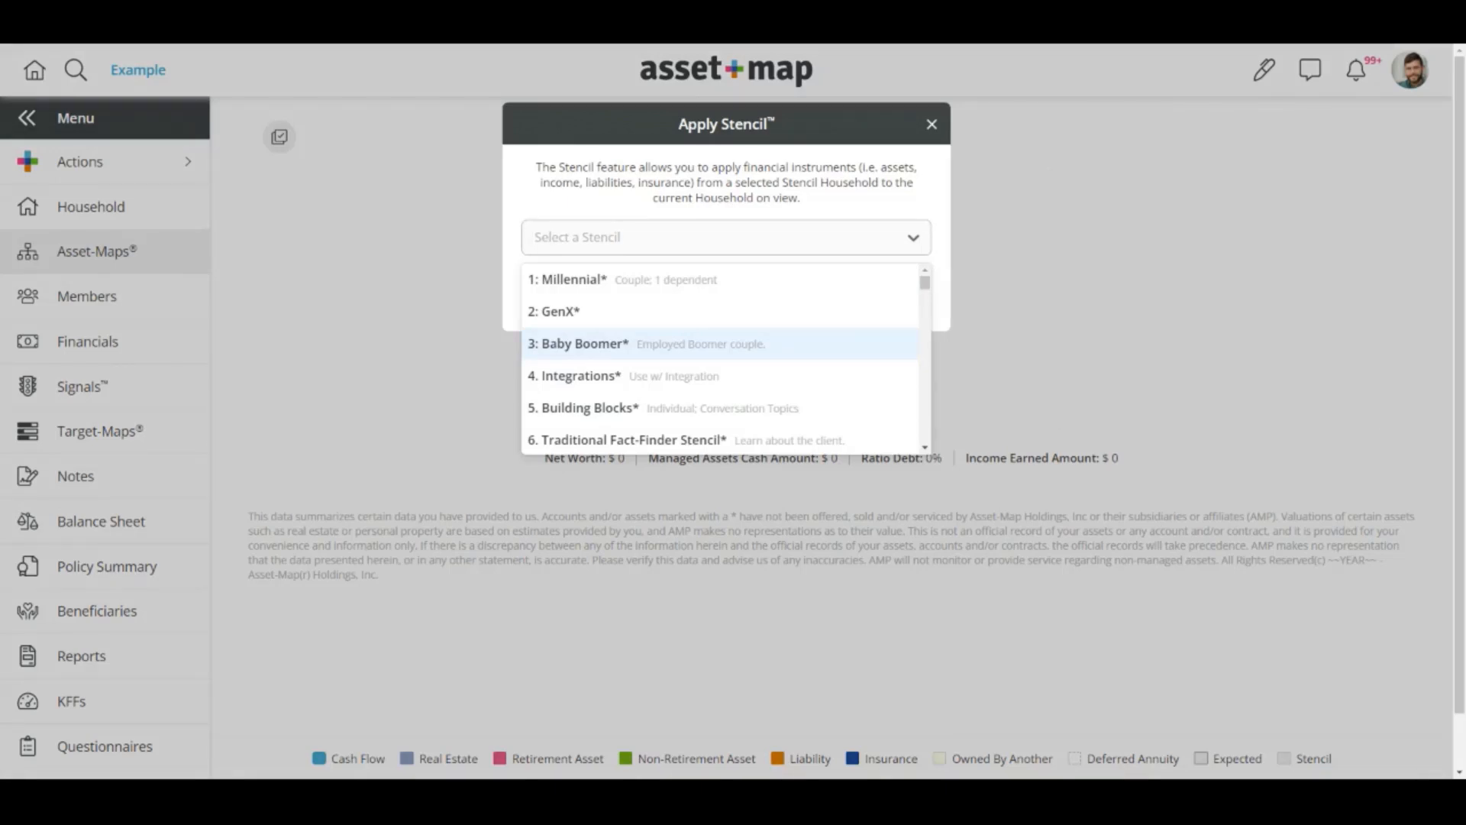
pyautogui.click(760, 345)
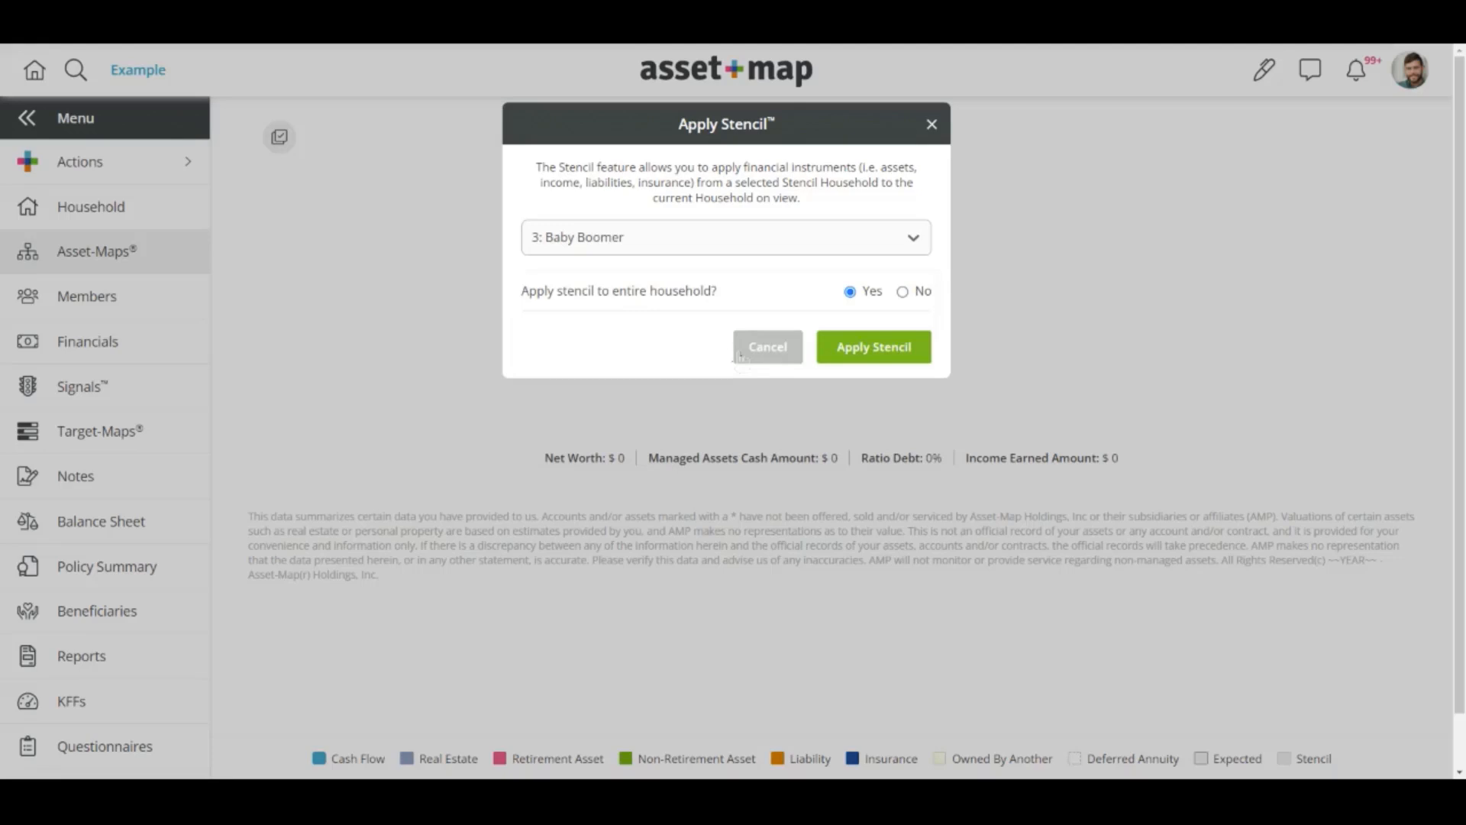
pyautogui.click(903, 354)
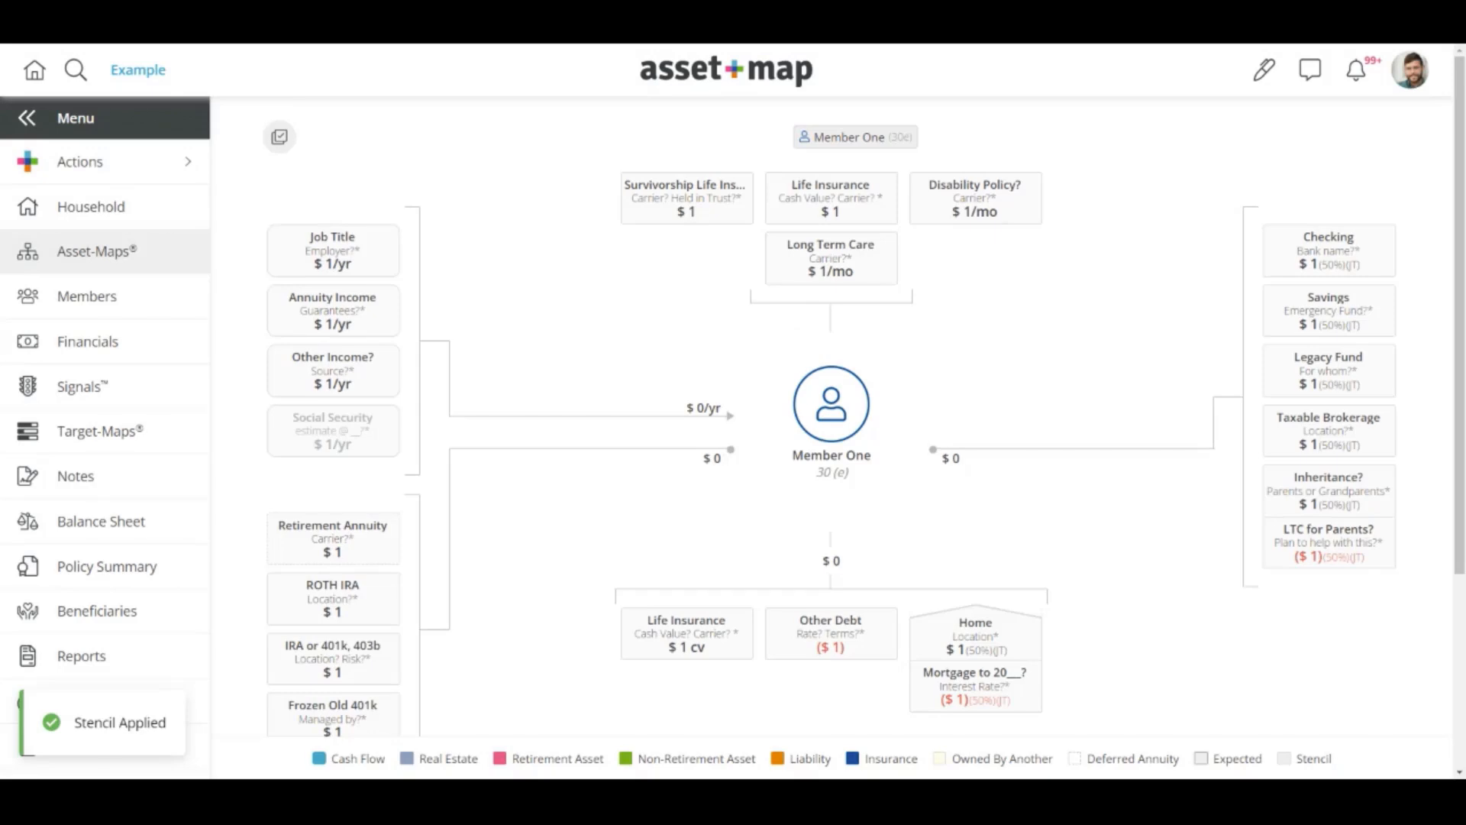
# Multi-select the Other Income, Frozen Old 401k, Other Debt, Inheritance and LTC for Parents items on the map and delete them together.
pyautogui.scroll(-1, 831, 416)
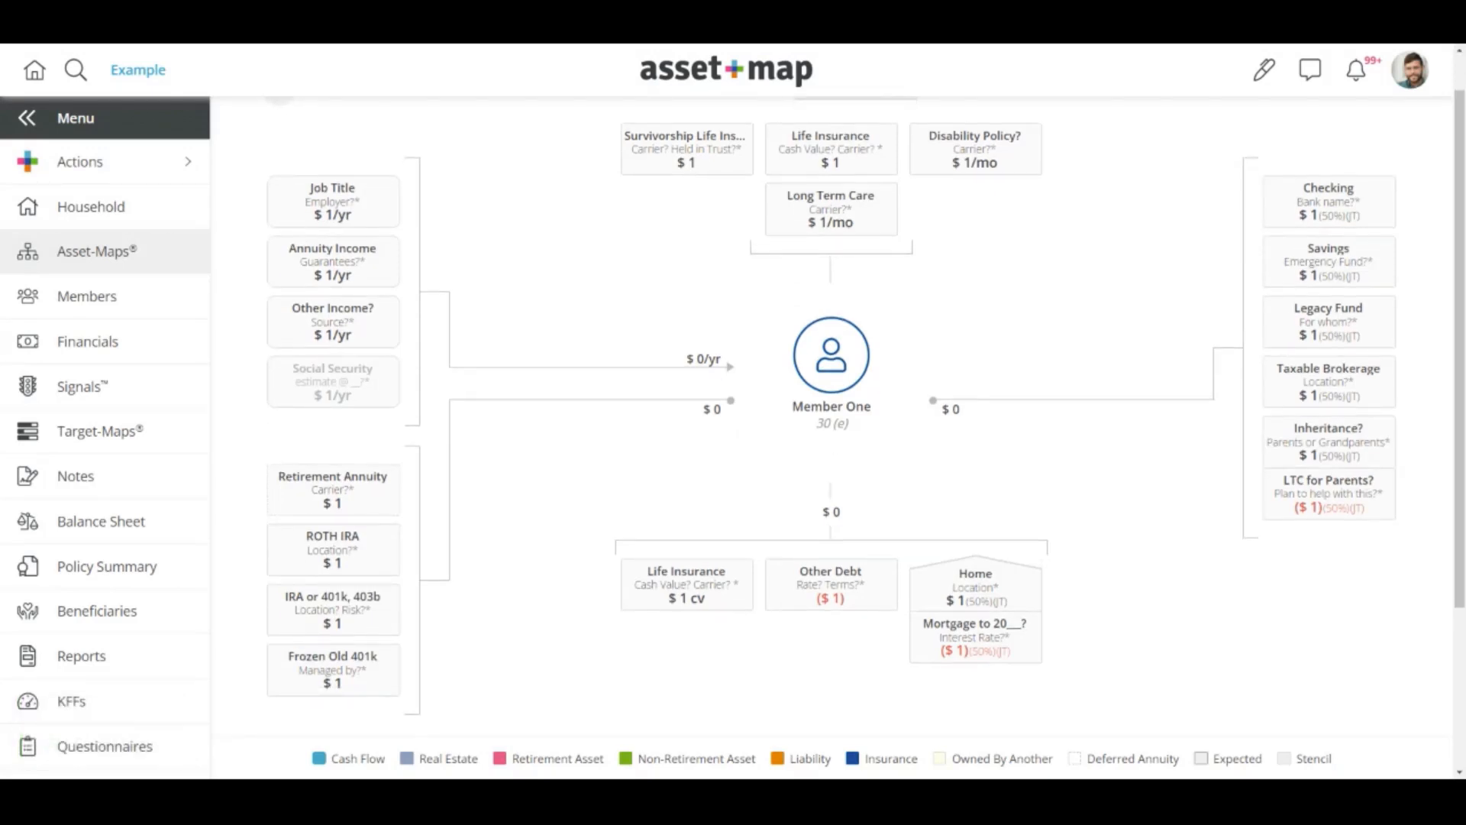
pyautogui.scroll(1, 831, 417)
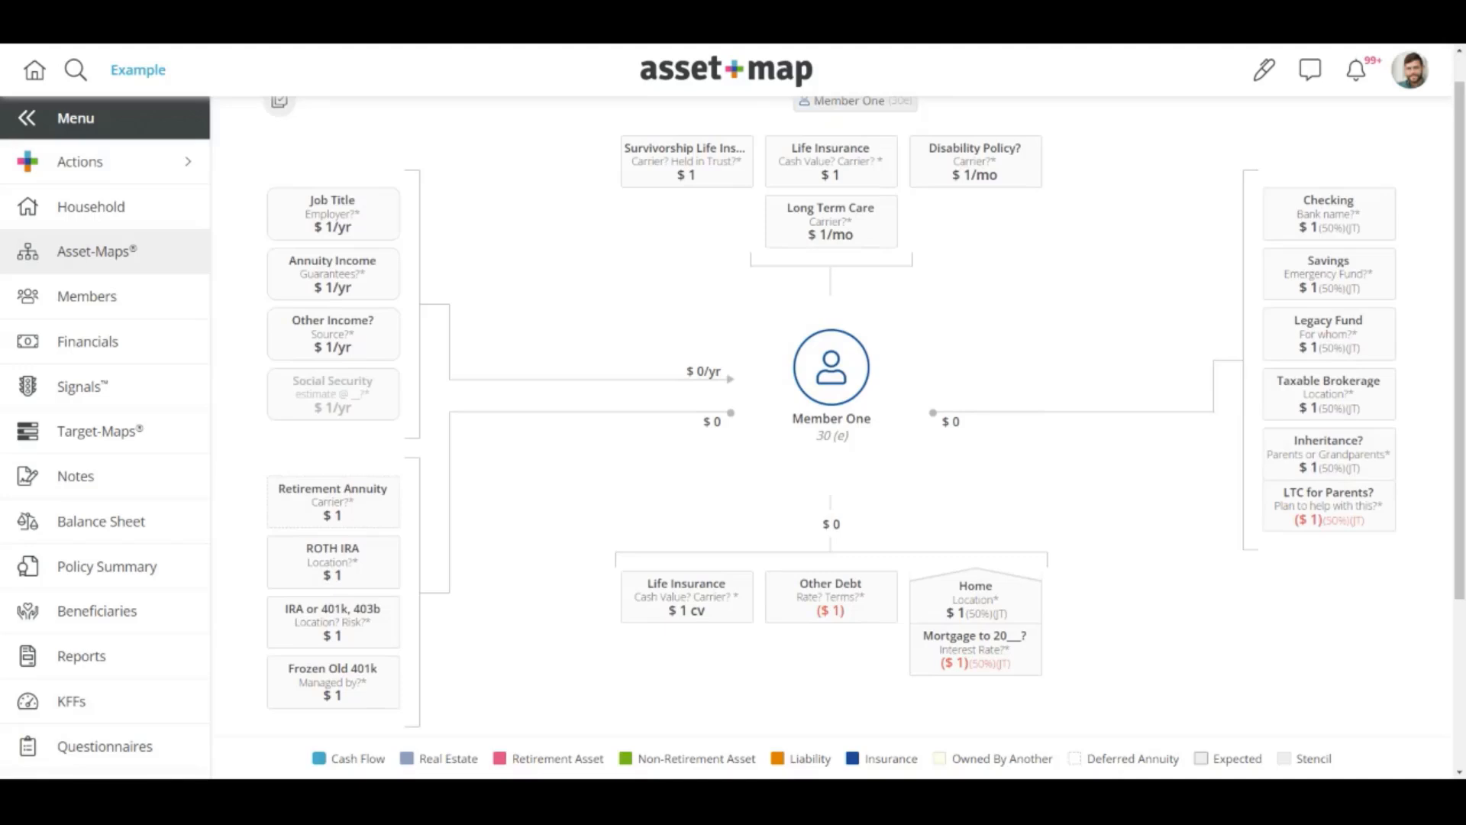
pyautogui.scroll(2, 831, 416)
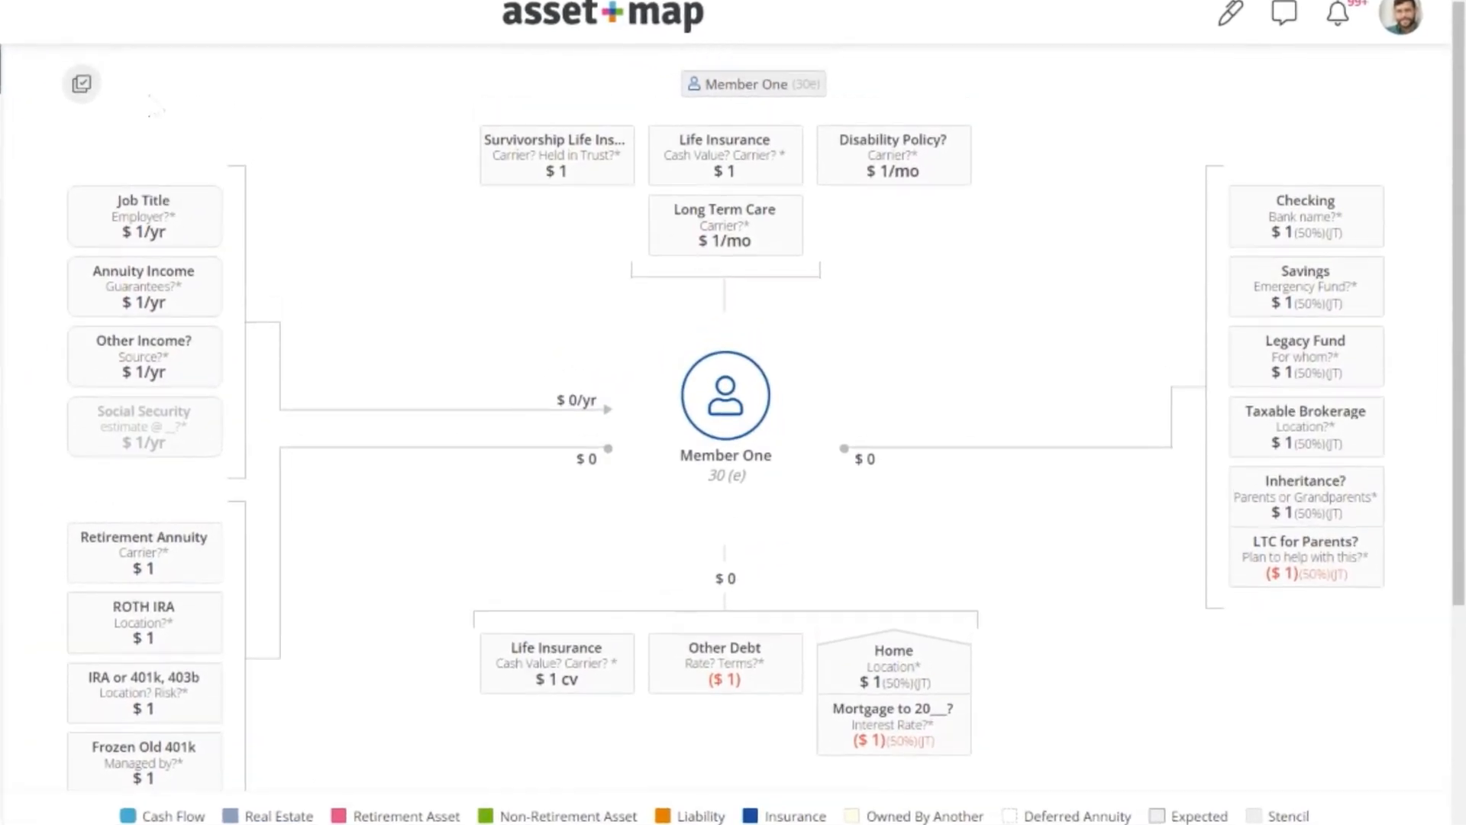
pyautogui.click(82, 83)
pyautogui.scroll(-1, 375, 231)
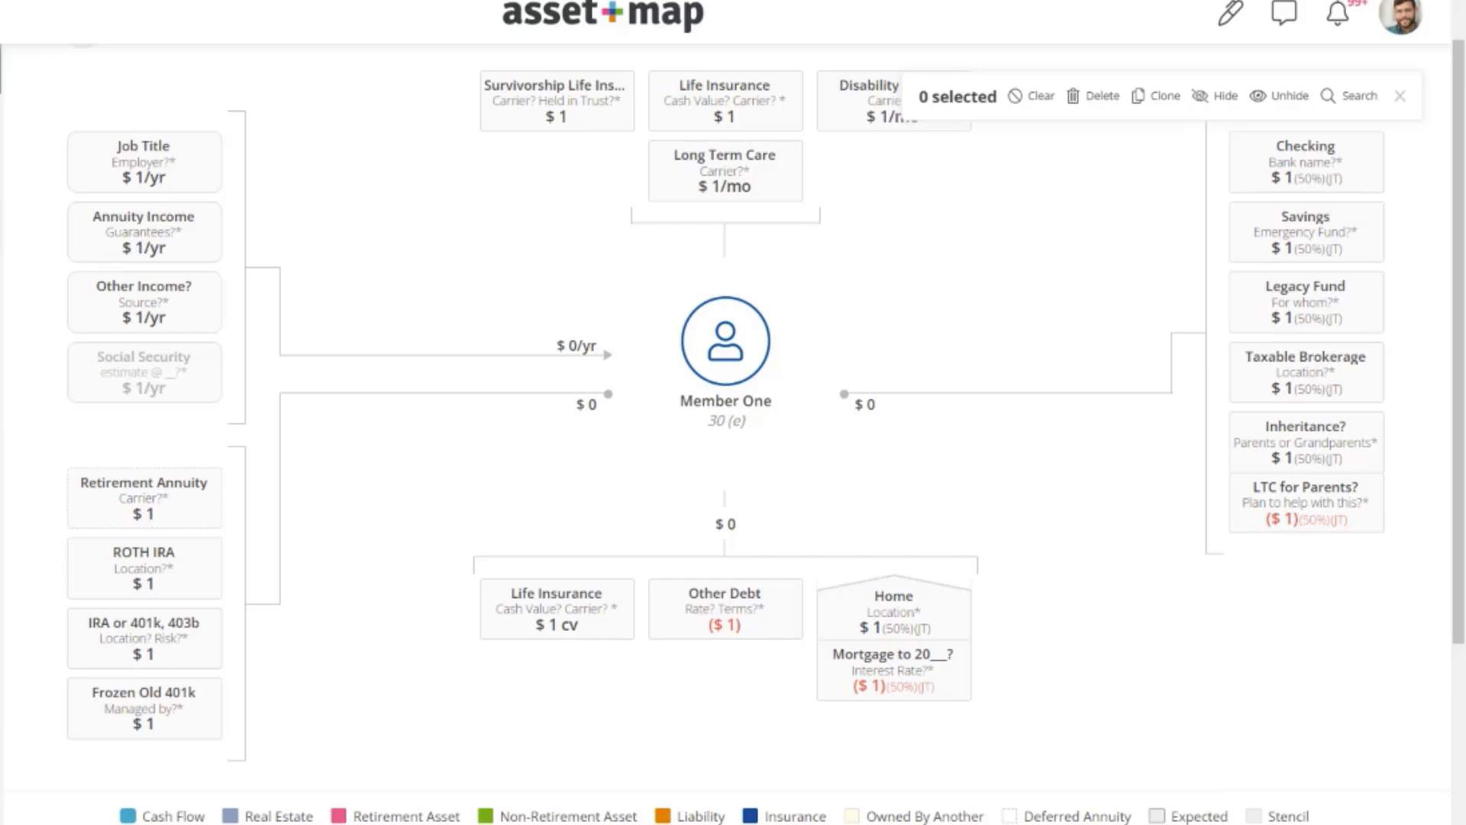
pyautogui.click(187, 315)
pyautogui.scroll(-1, 391, 588)
pyautogui.keyDown('ctrl'); pyautogui.click(189, 640); pyautogui.keyUp('ctrl')
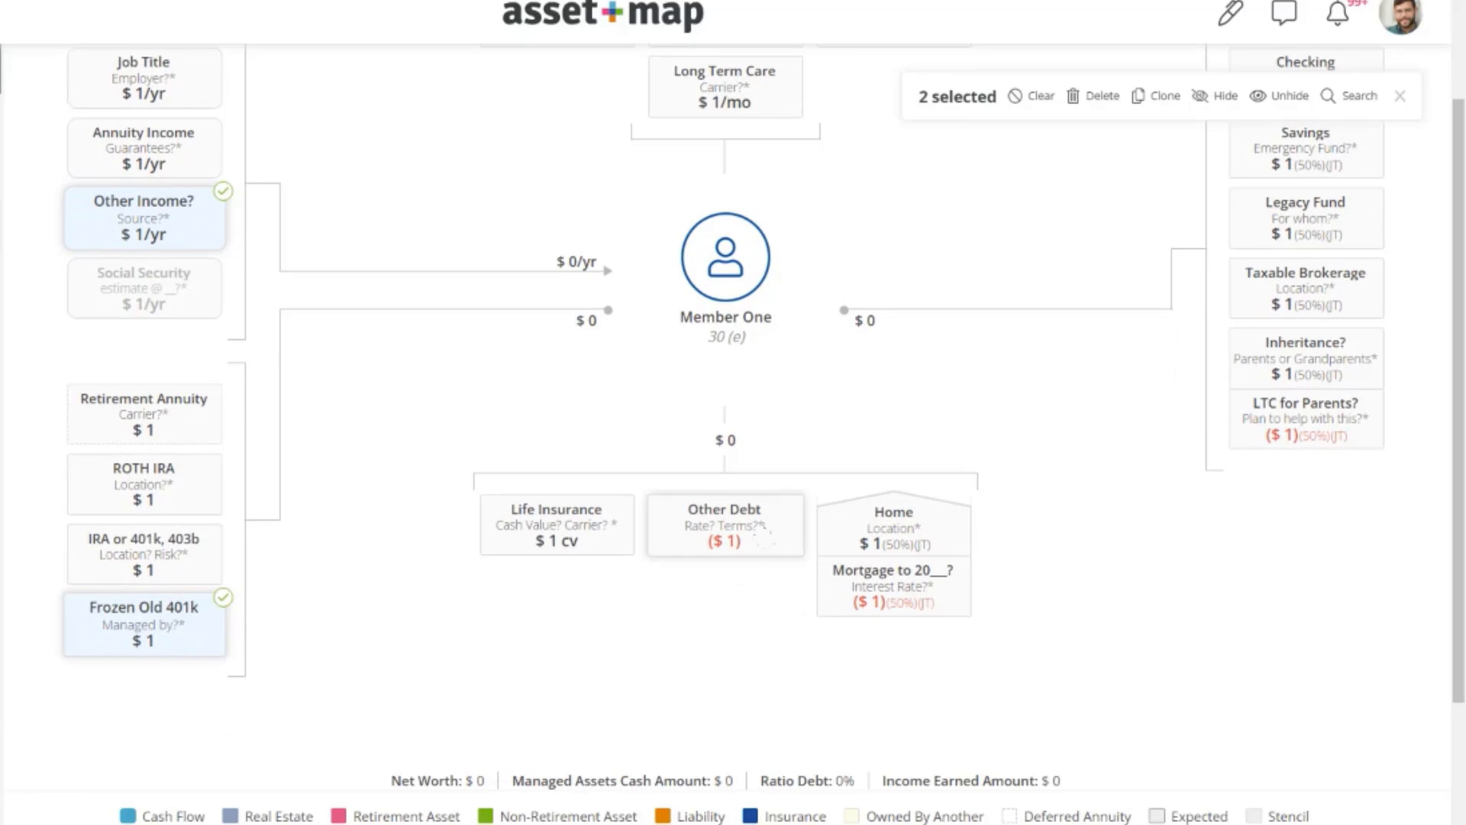
pyautogui.keyDown('ctrl'); pyautogui.click(764, 527); pyautogui.keyUp('ctrl')
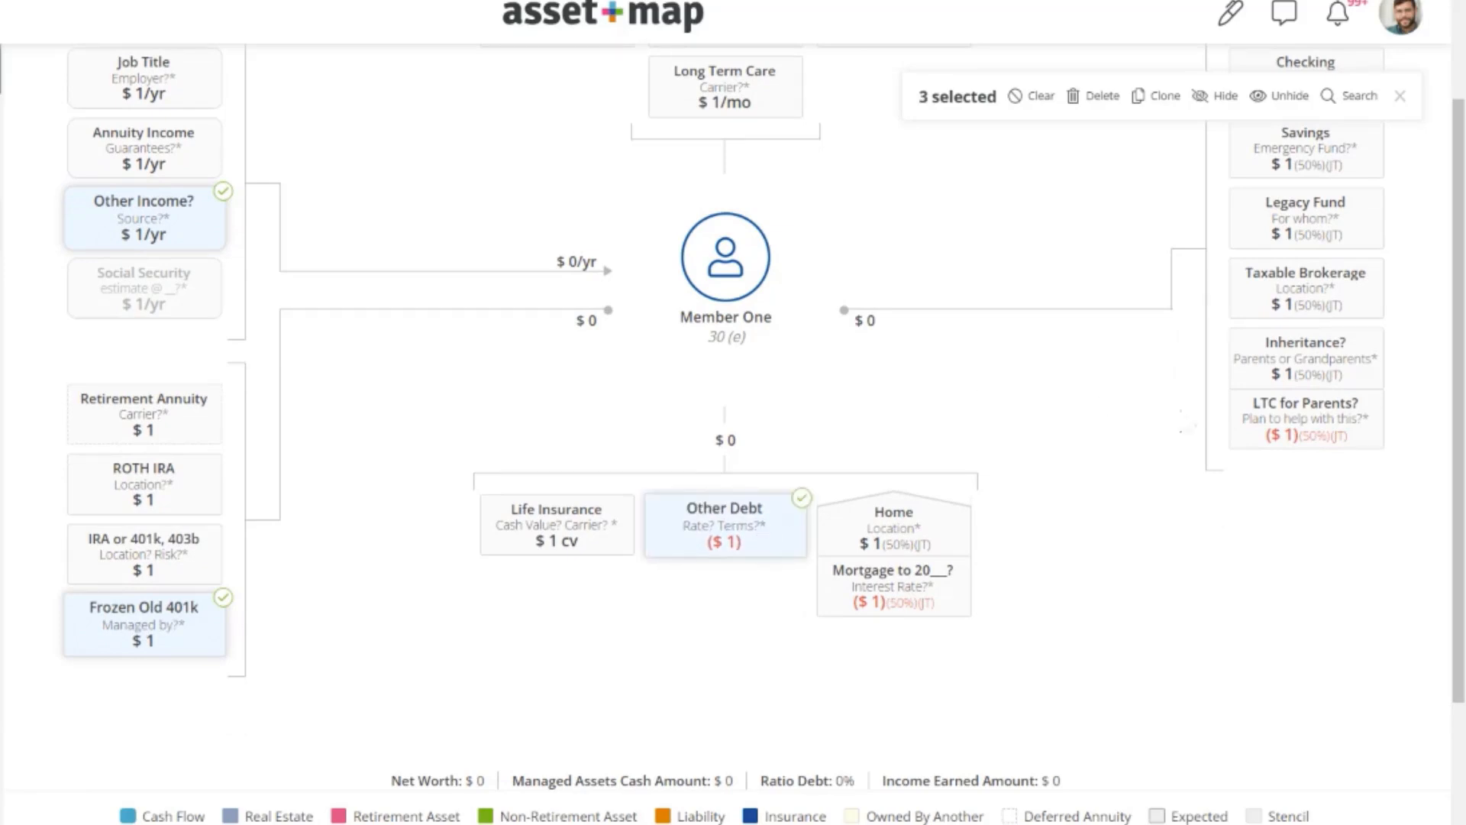
pyautogui.keyDown('ctrl'); pyautogui.click(1290, 417); pyautogui.keyUp('ctrl')
pyautogui.keyDown('ctrl'); pyautogui.click(1290, 363); pyautogui.keyUp('ctrl')
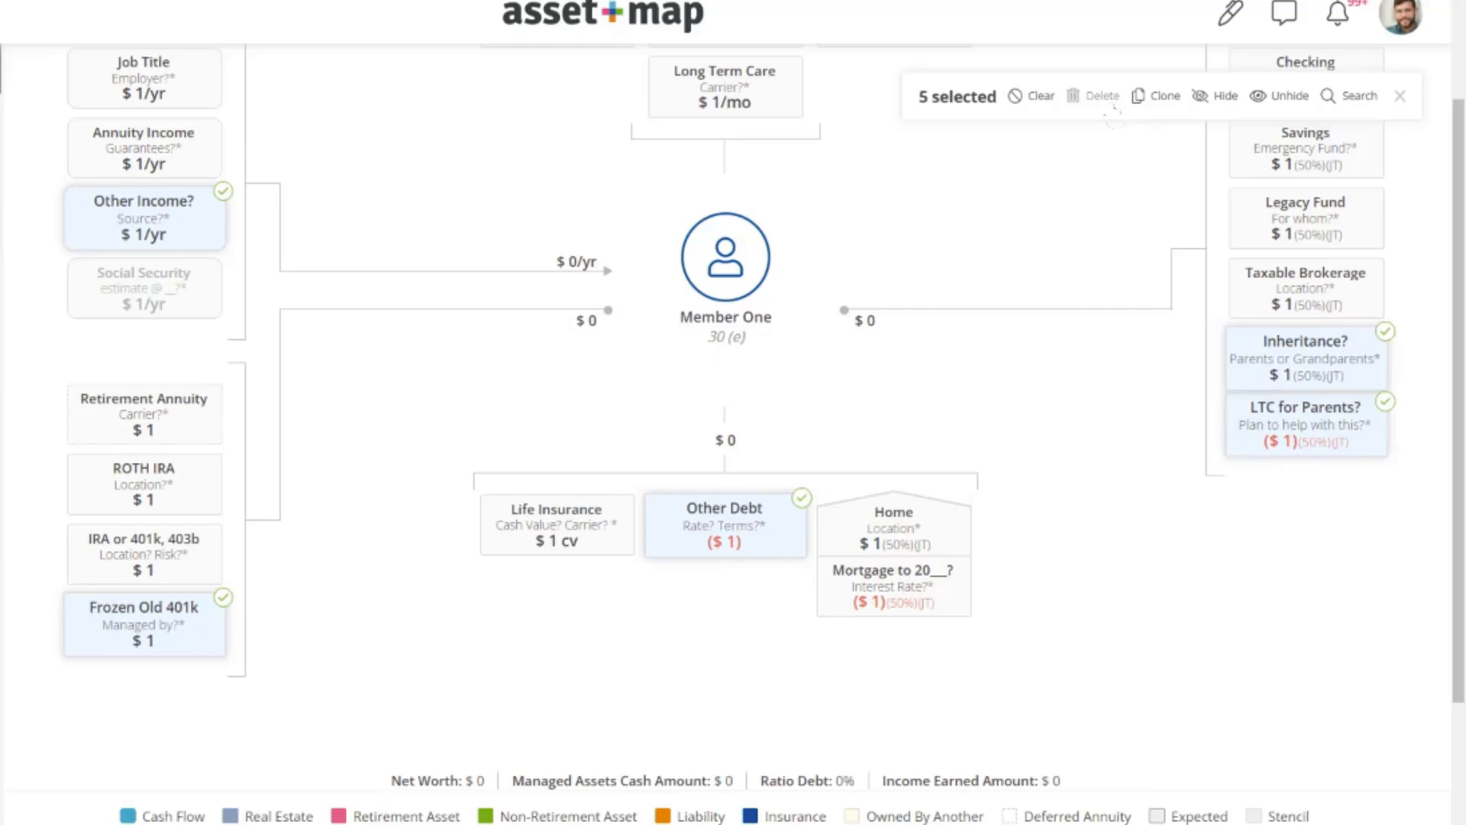
pyautogui.click(1111, 101)
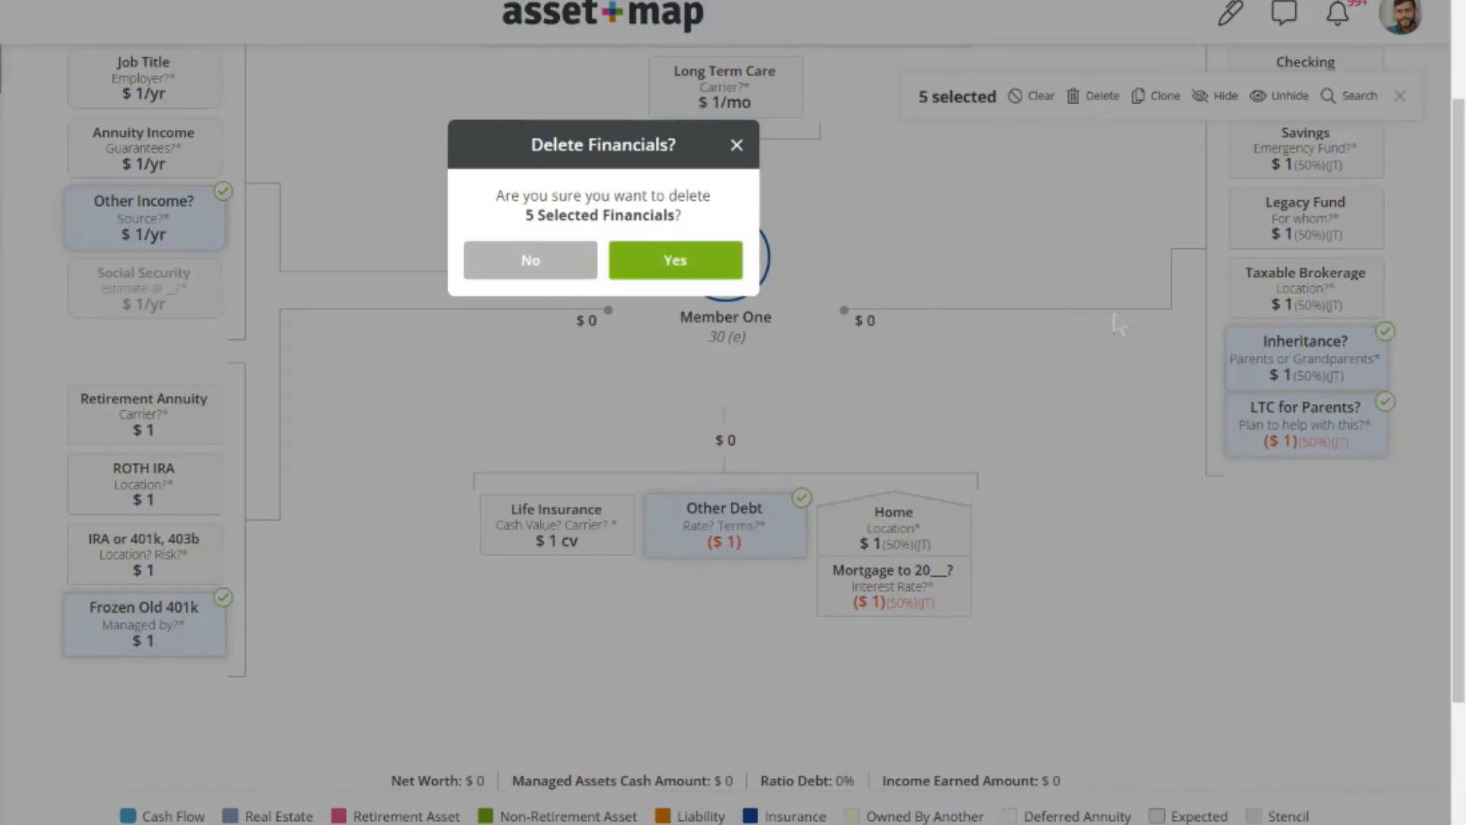
pyautogui.press('Return')
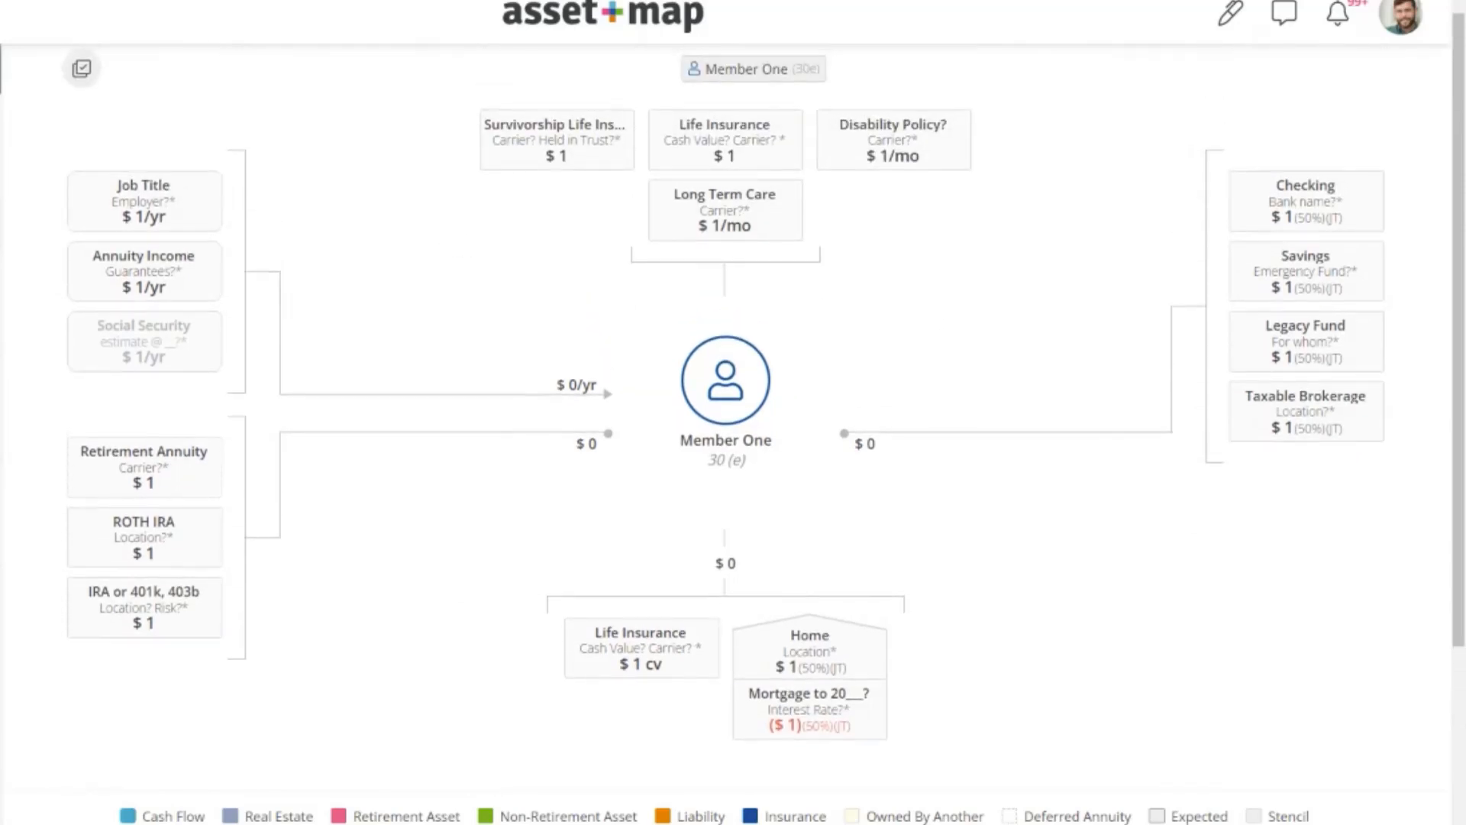
# Create a cash flow for Member One with reference name rental, source ? and an annual amount of 1.
pyautogui.rightClick(436, 252)
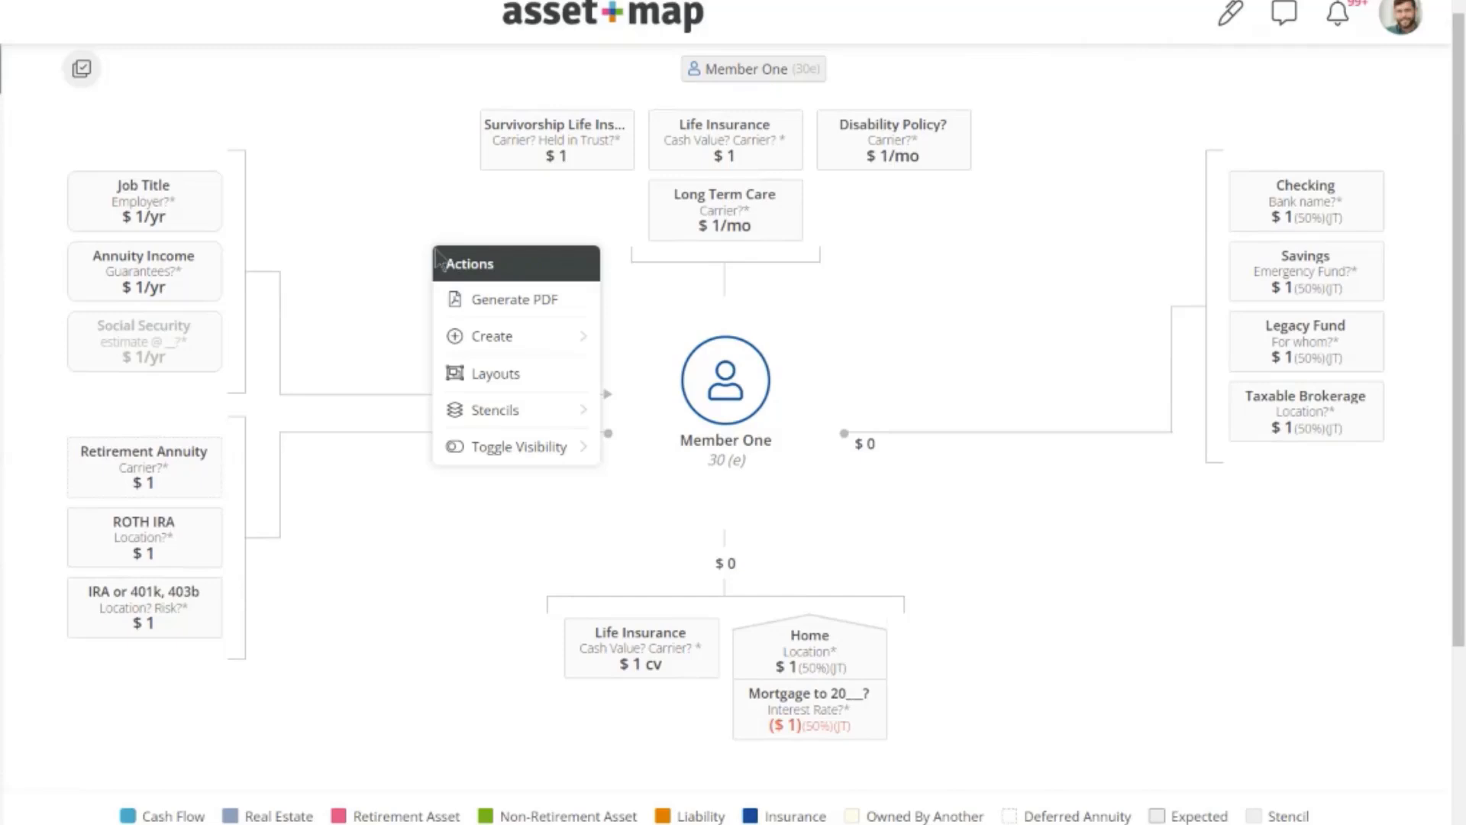
pyautogui.moveTo(518, 348)
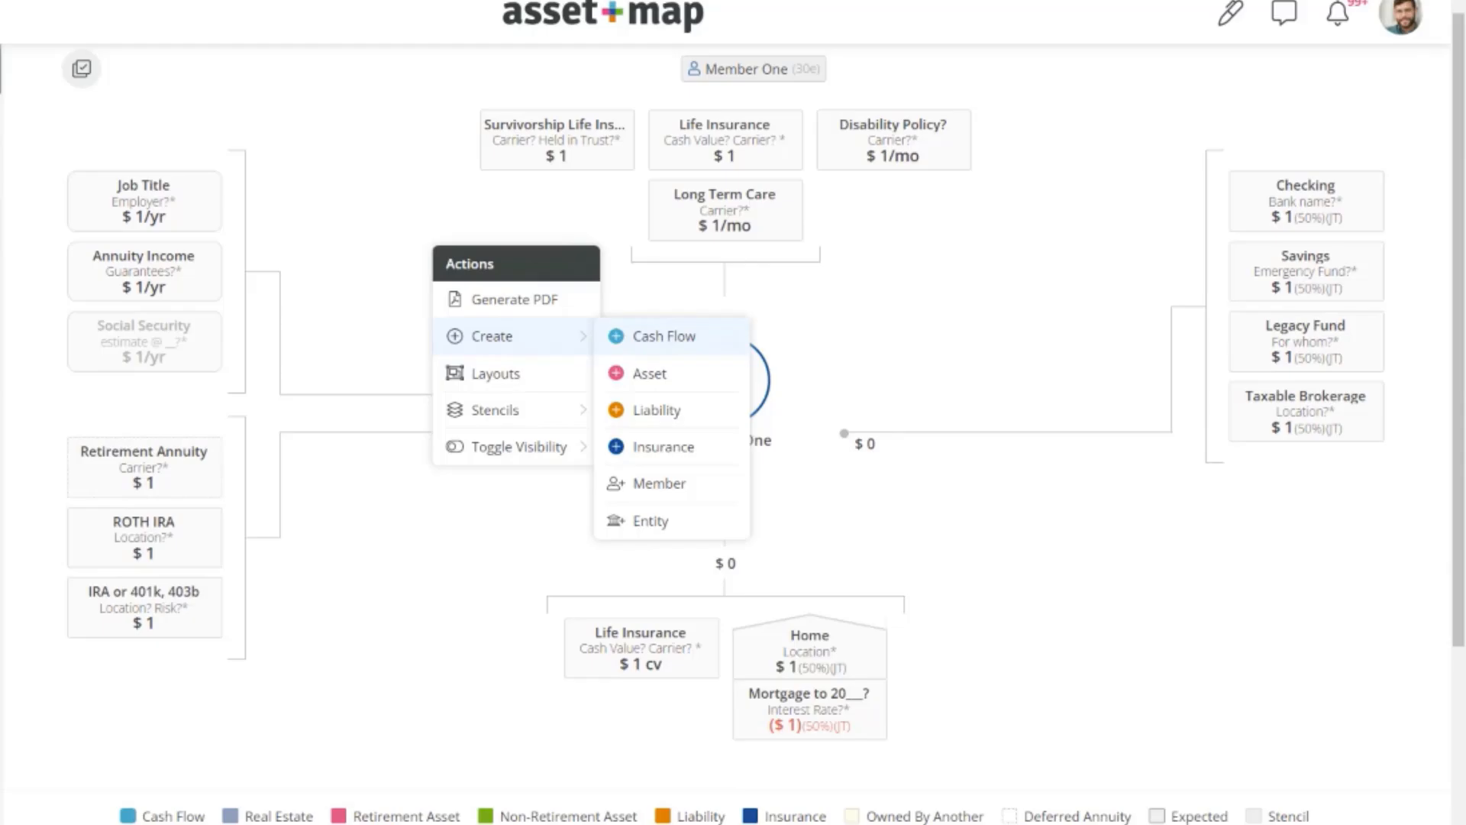
pyautogui.click(663, 336)
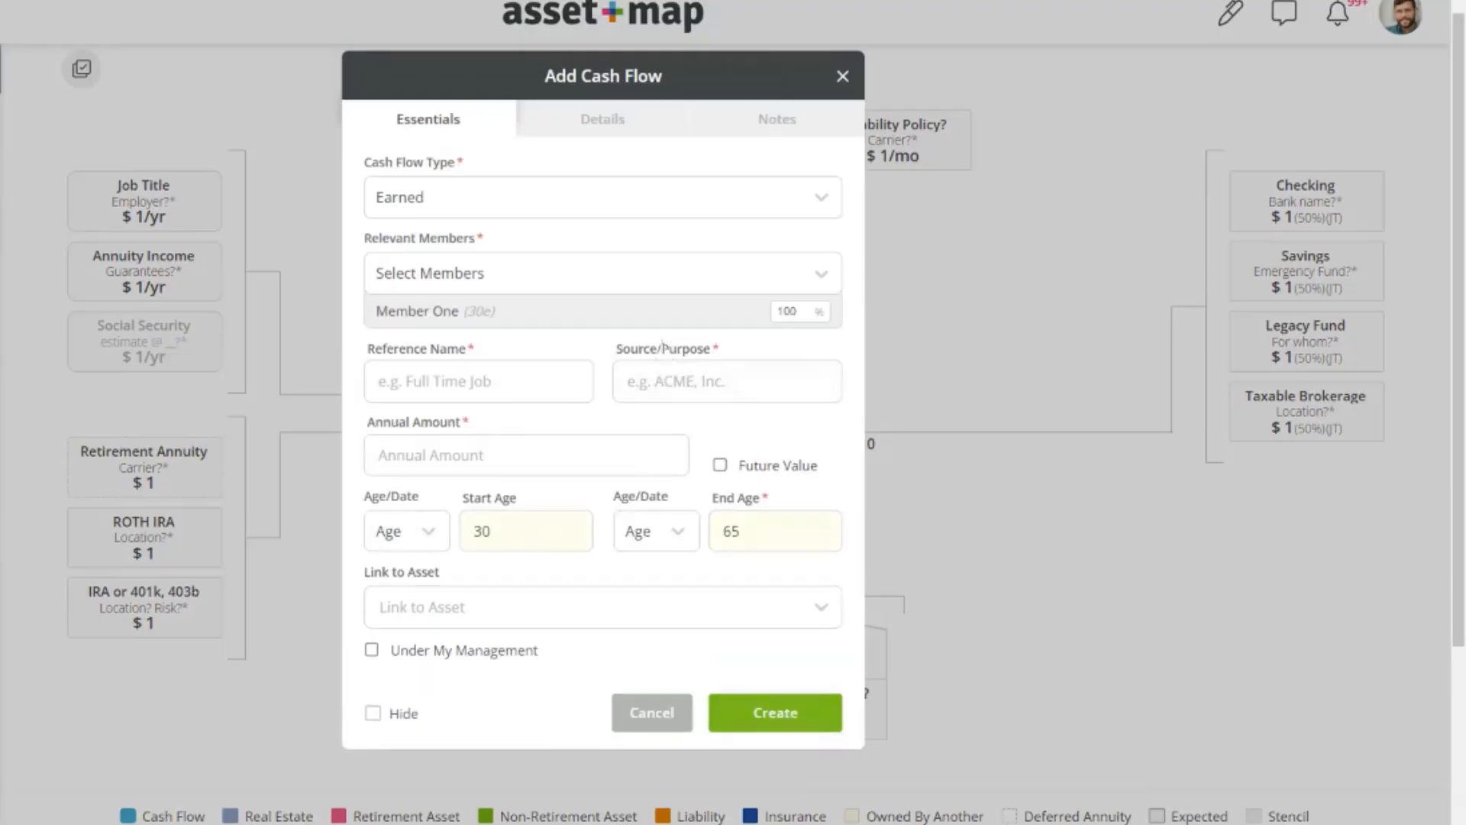
pyautogui.click(498, 395)
pyautogui.write('rental')
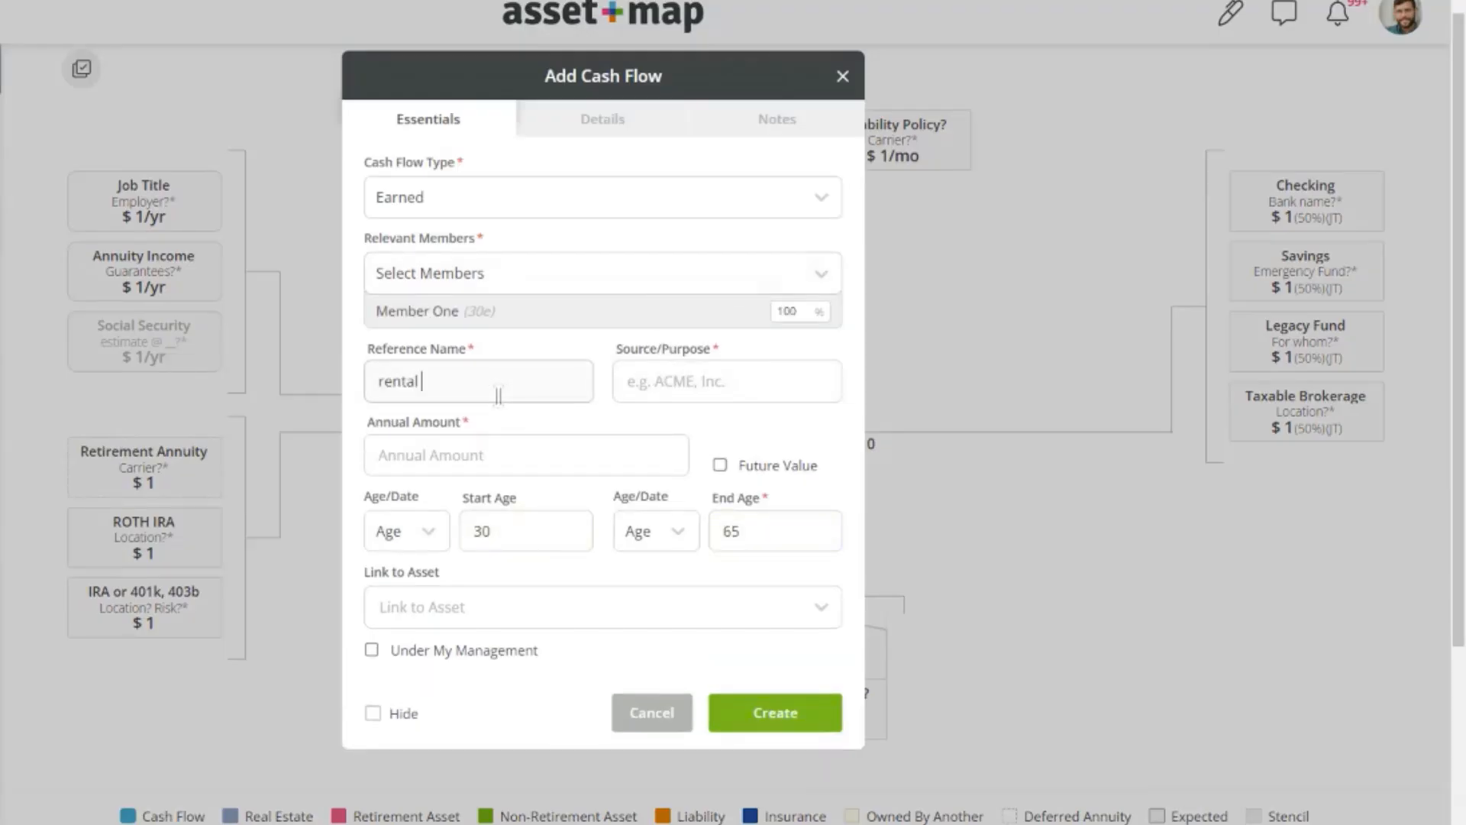
pyautogui.click(686, 396)
pyautogui.write('e')
pyautogui.press('BackSpace')
pyautogui.write('?')
pyautogui.click(606, 452)
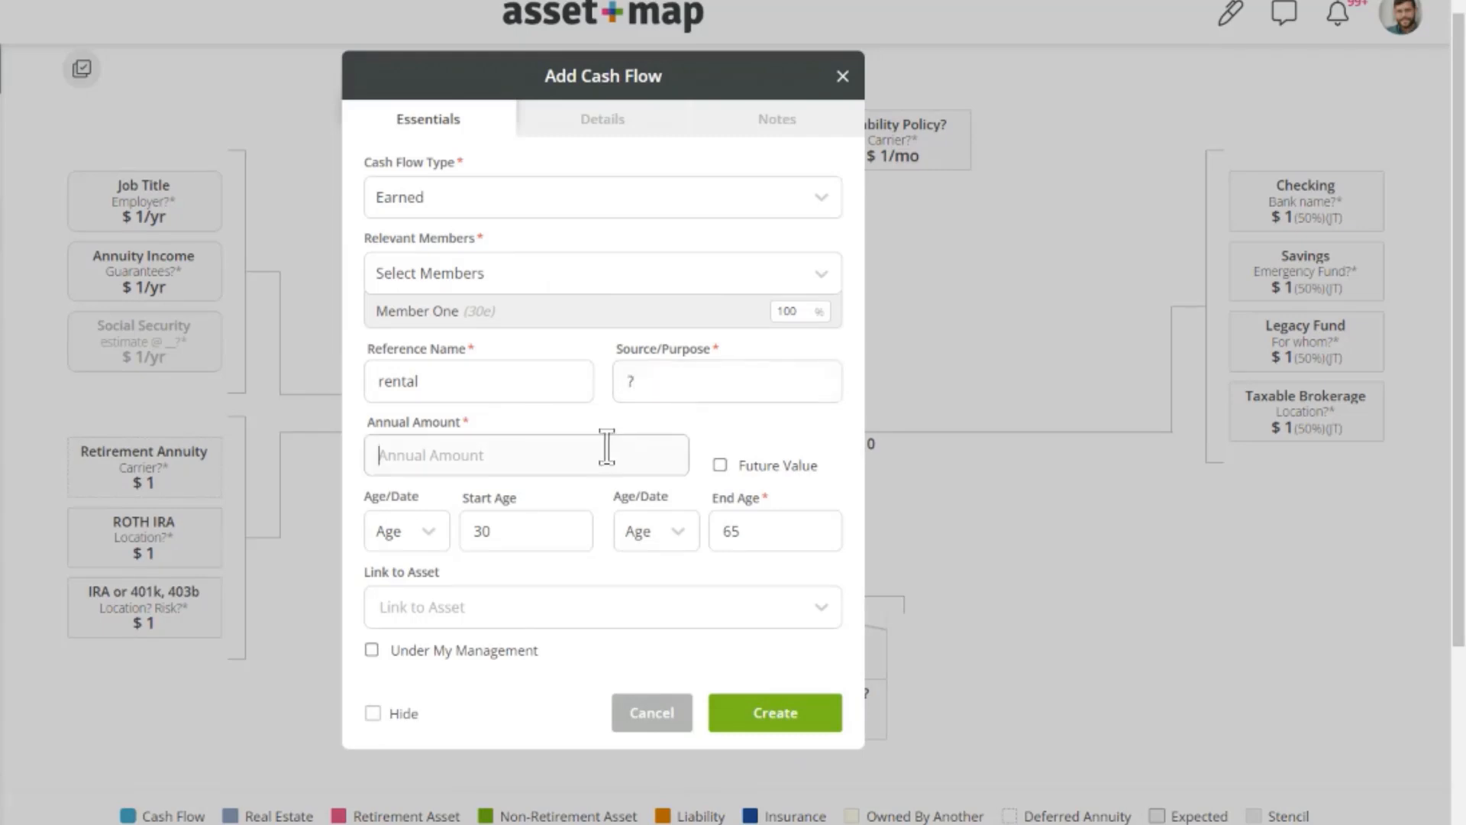
pyautogui.write('1')
pyautogui.click(785, 708)
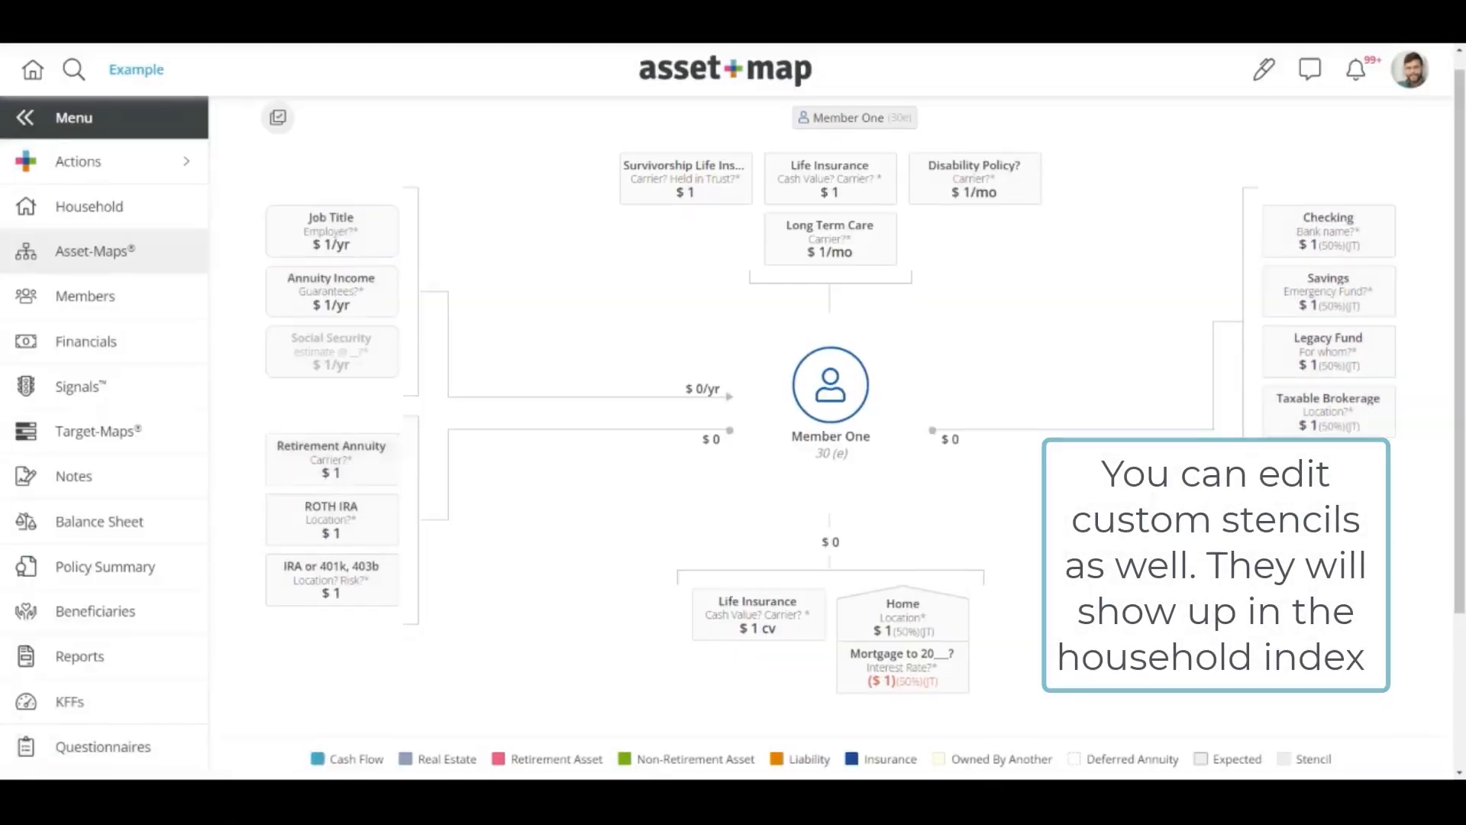